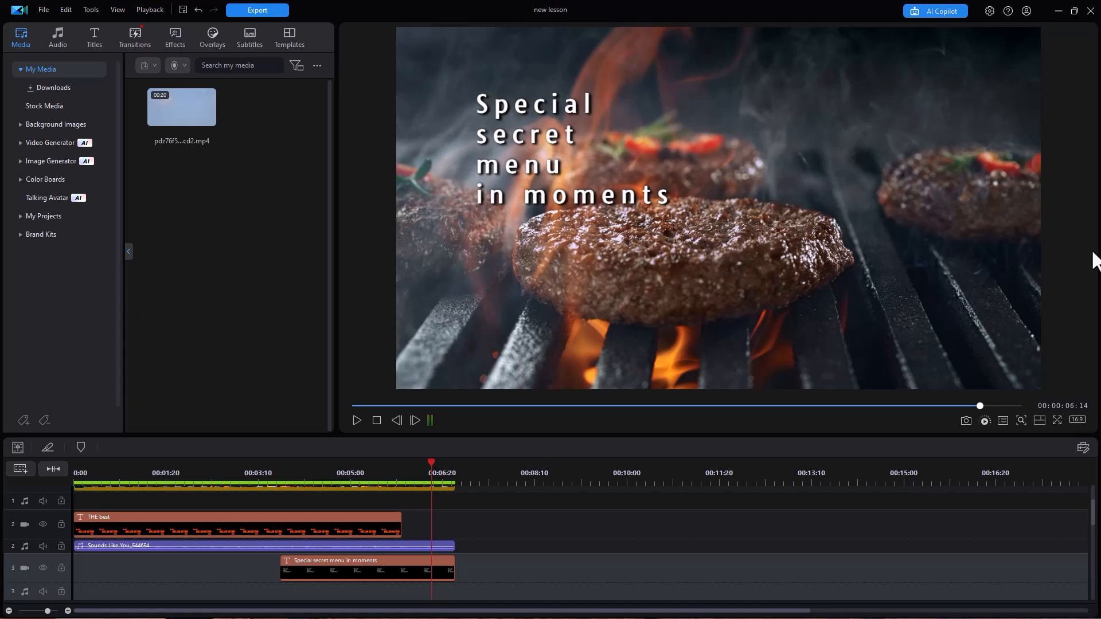
Play the burger promo on the timeline from the beginning
left_click(377, 421)
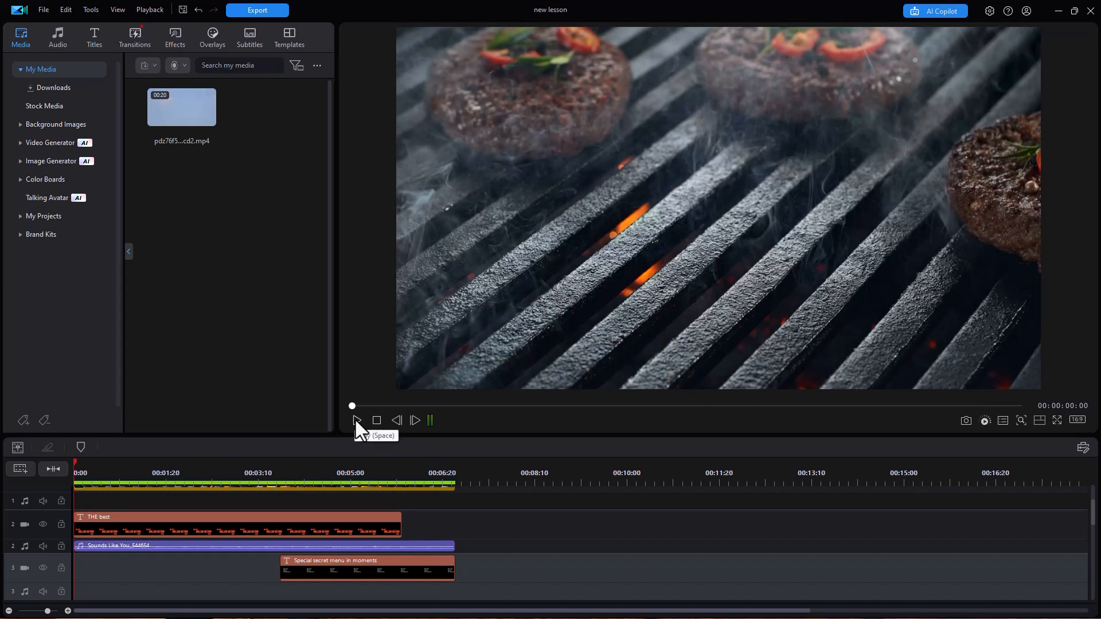
left_click(356, 422)
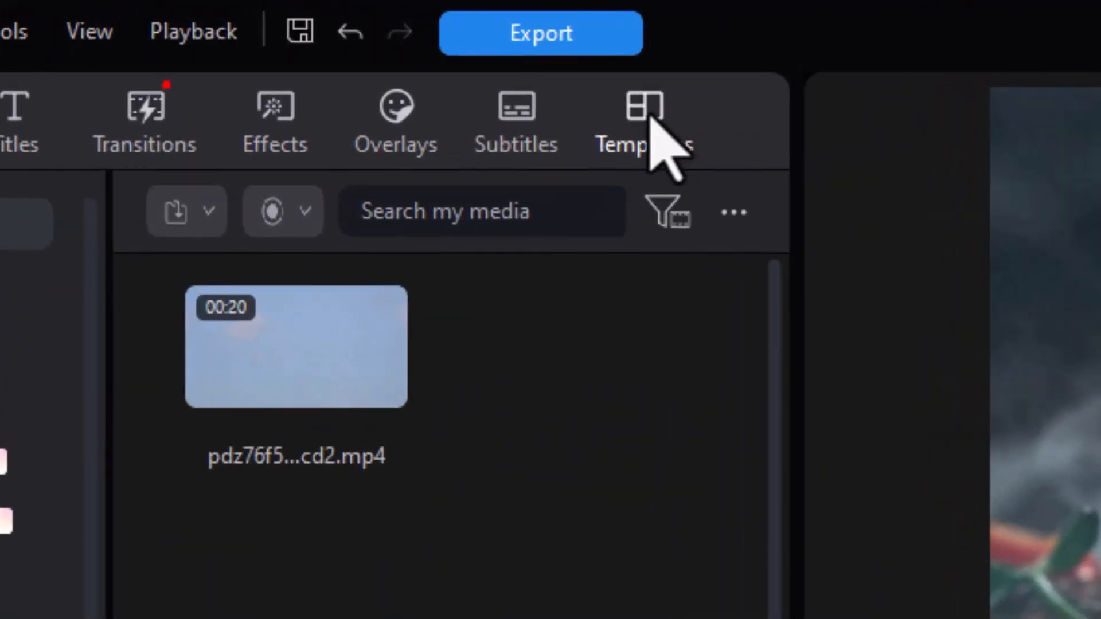
Show the Countdown intro templates and collapse the category list to widen the thumbnail view
left_click(651, 118)
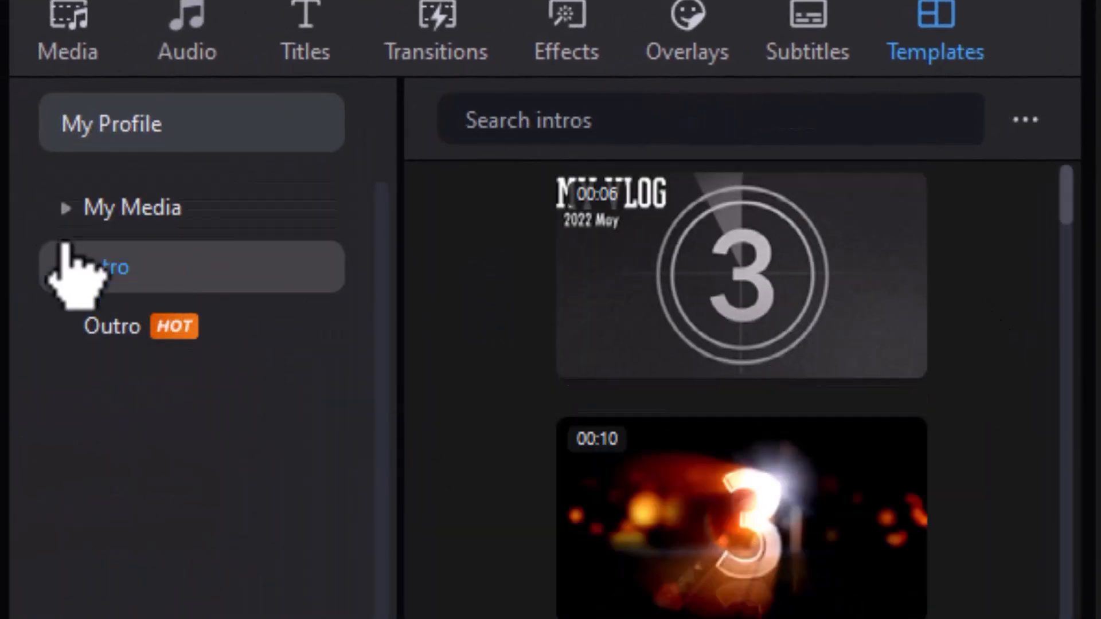
left_click(57, 268)
left_click(189, 326)
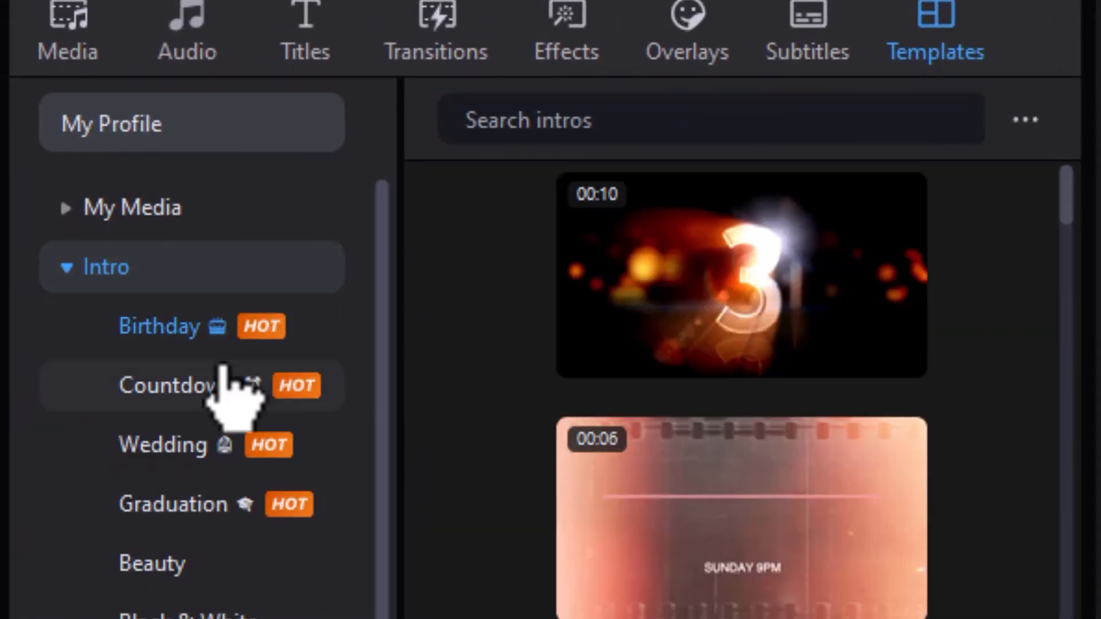
left_click(209, 387)
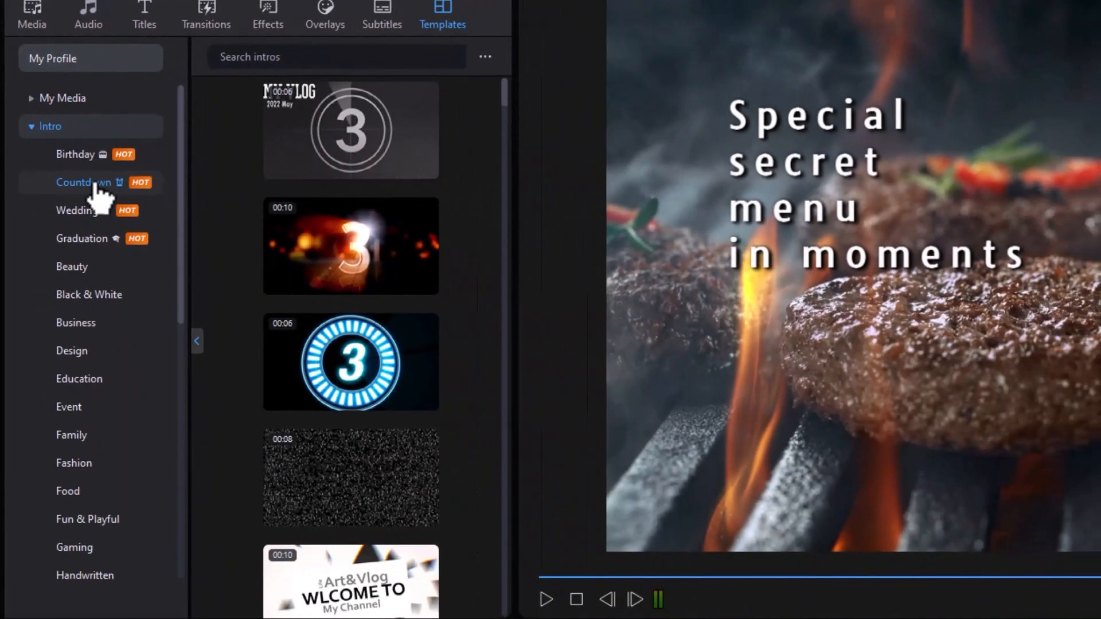
left_click(196, 342)
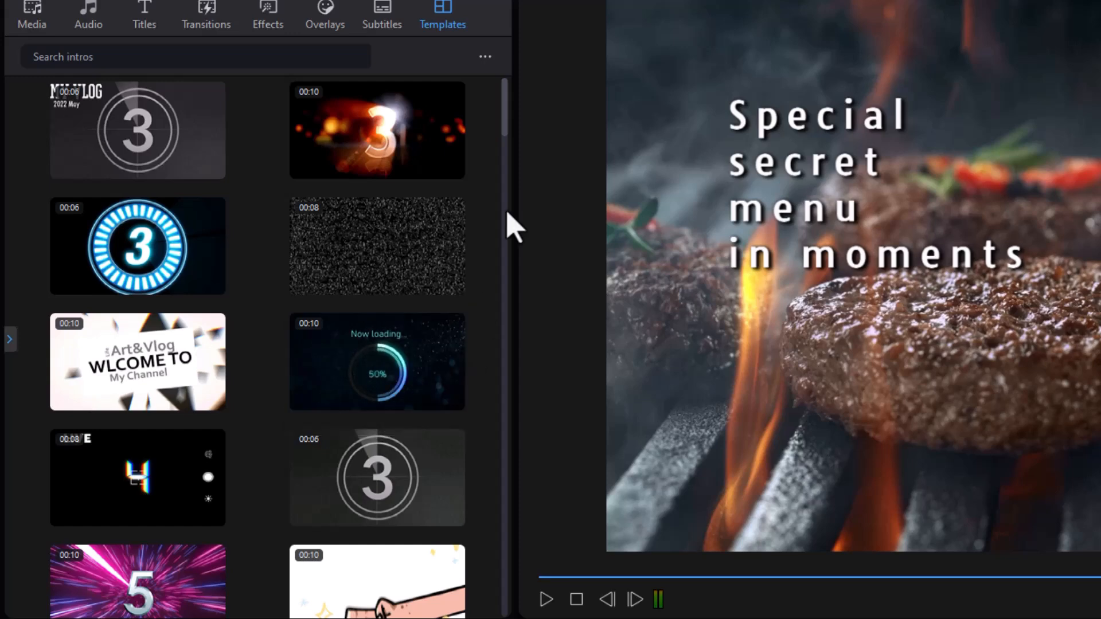
Preview the purple light-burst countdown template and the red countdown template with white circles
left_click_drag(503, 110, 489, 356)
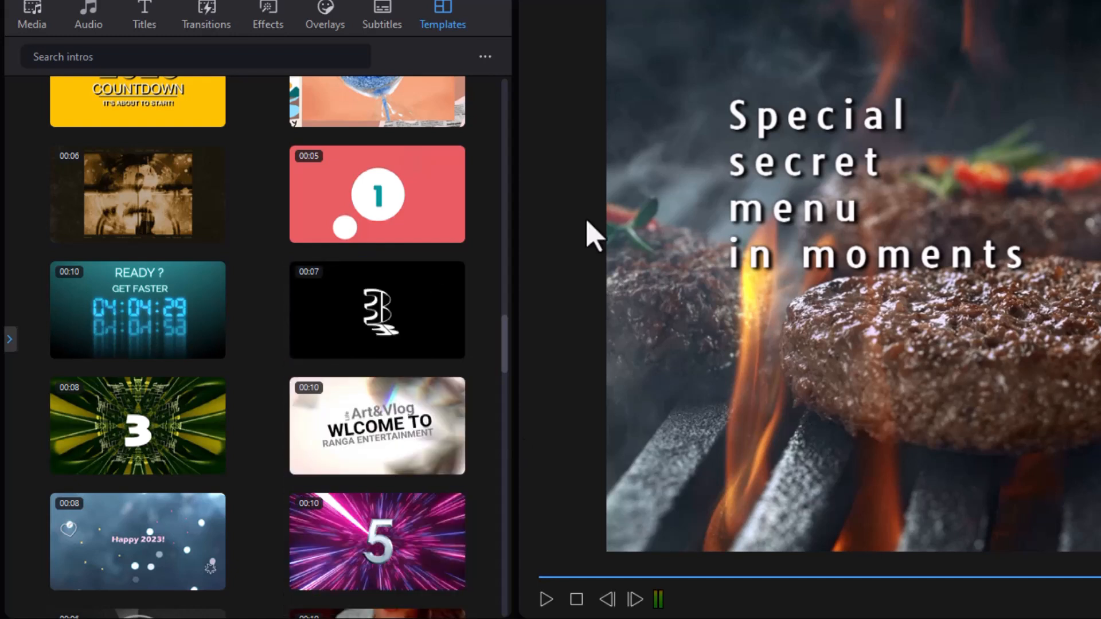
left_click(423, 539)
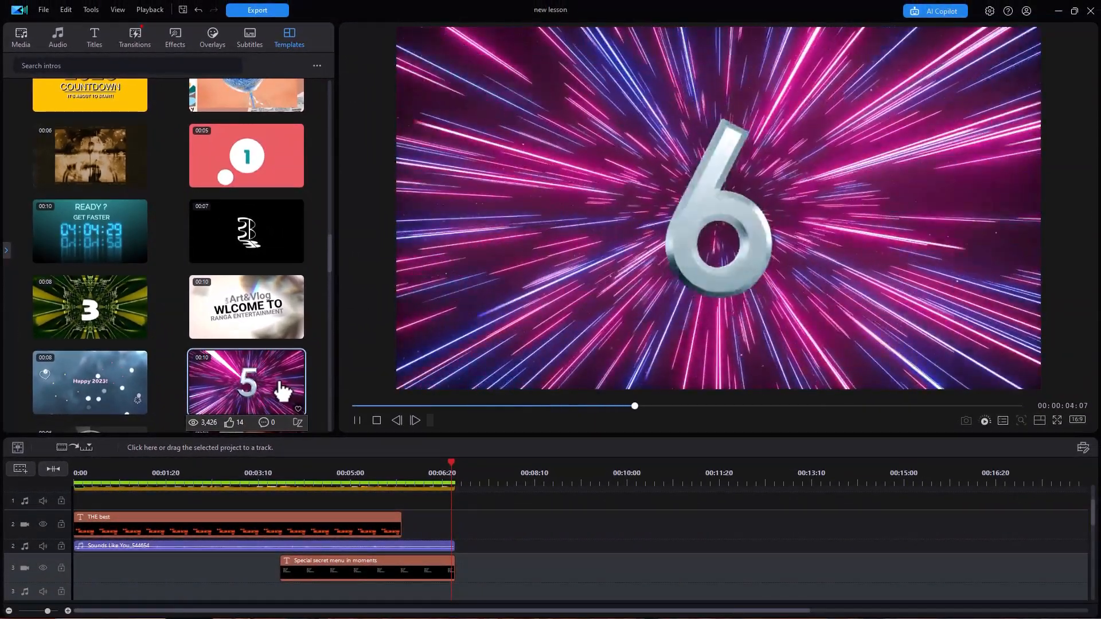
left_click(355, 421)
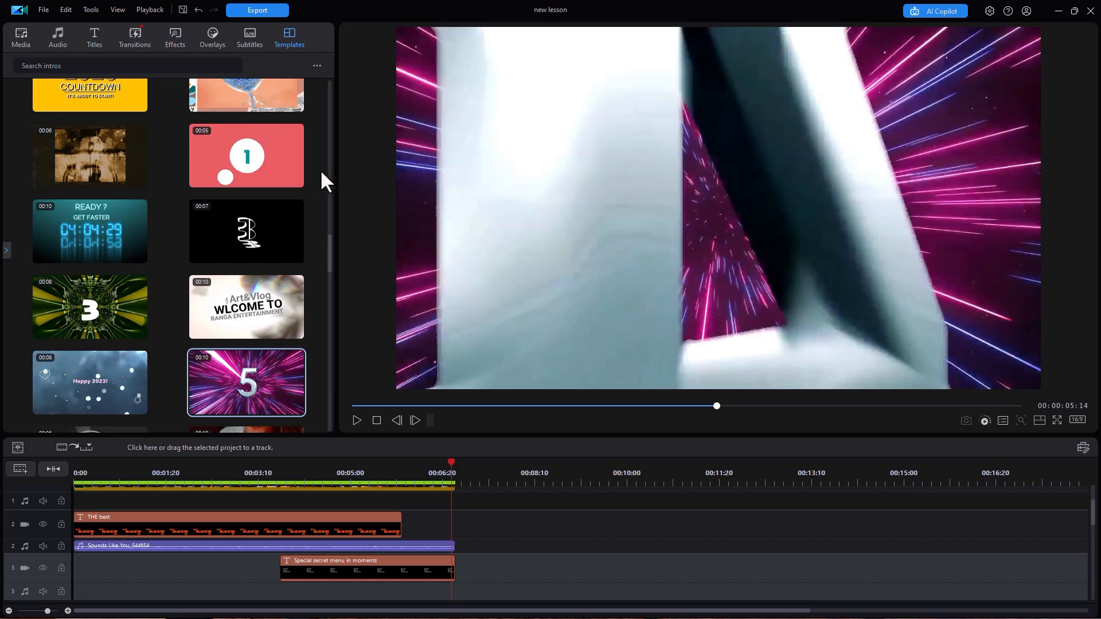
left_click(276, 164)
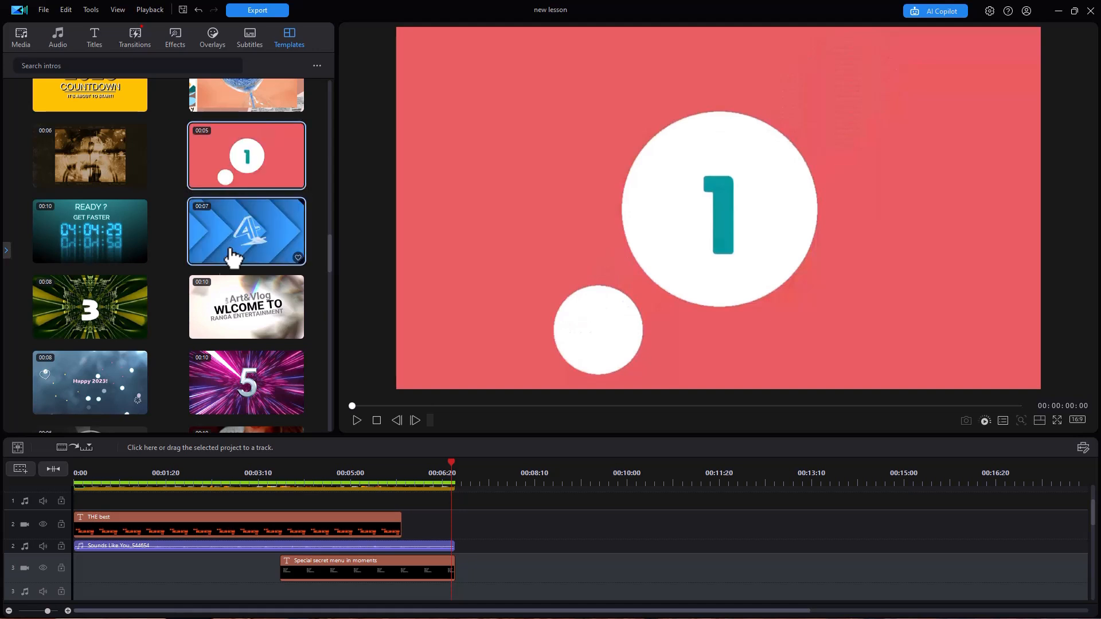
Place the blue neon ring countdown intro after the burger clip, check its closing scene in the Video Intro Designer, and add it to the timeline
left_click_drag(332, 262, 329, 233)
scroll(318, 170, "down", 10)
scroll(252, 108, "up", 10)
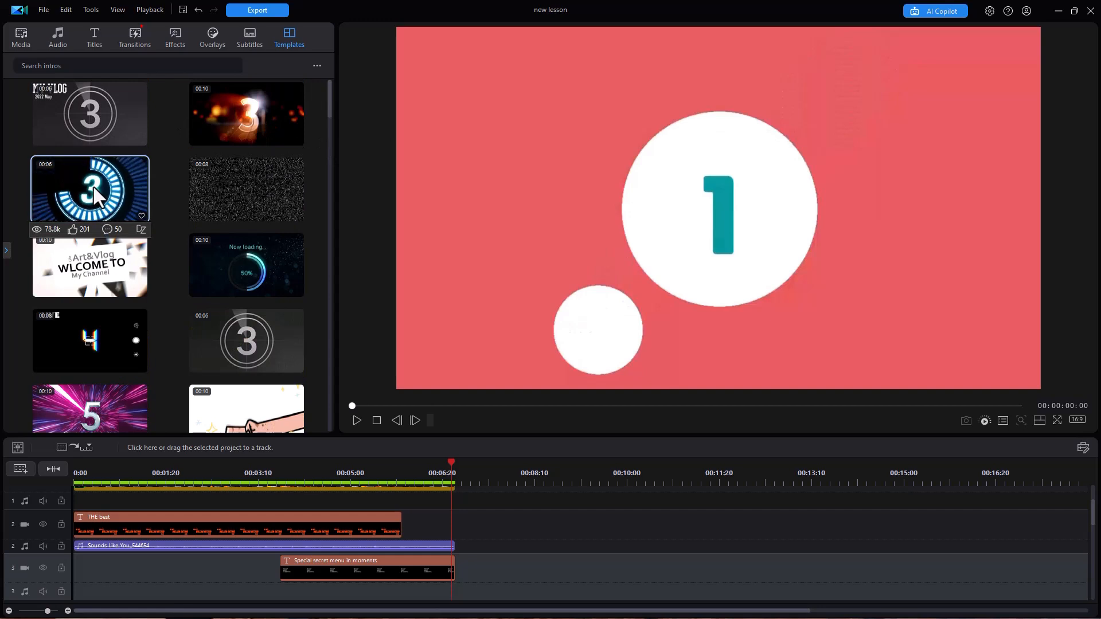
left_click_drag(92, 185, 458, 517)
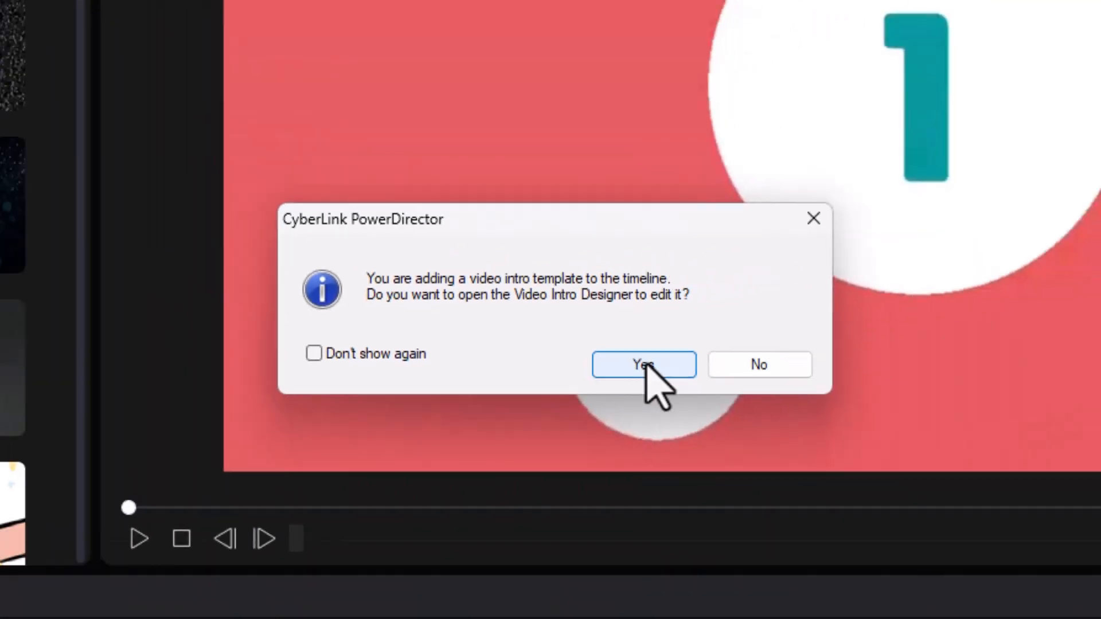
left_click(723, 404)
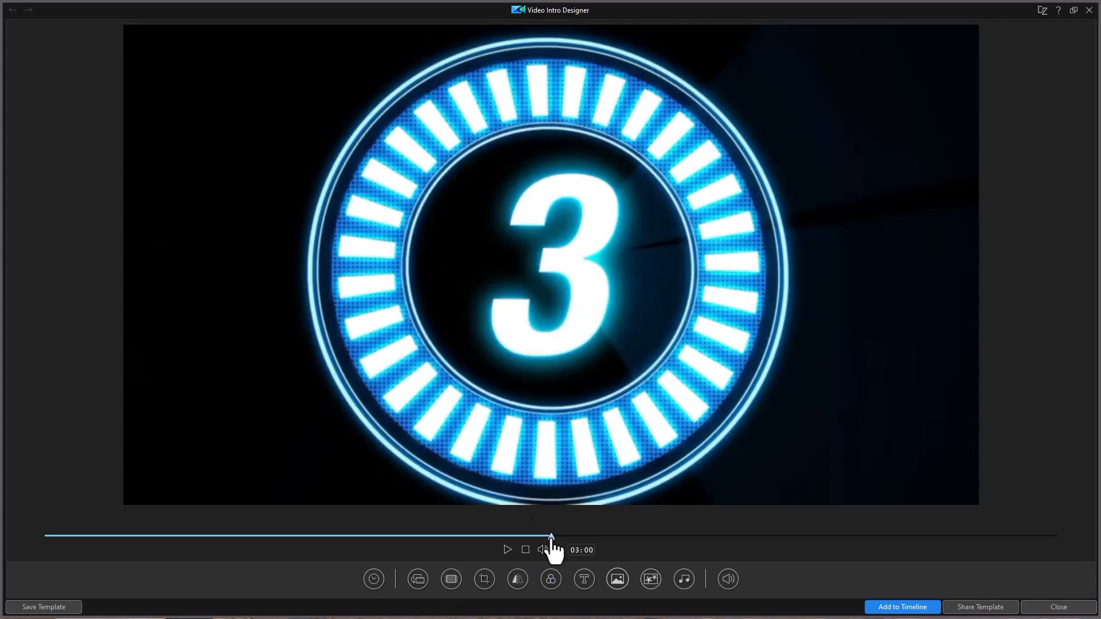
left_click_drag(552, 541, 972, 545)
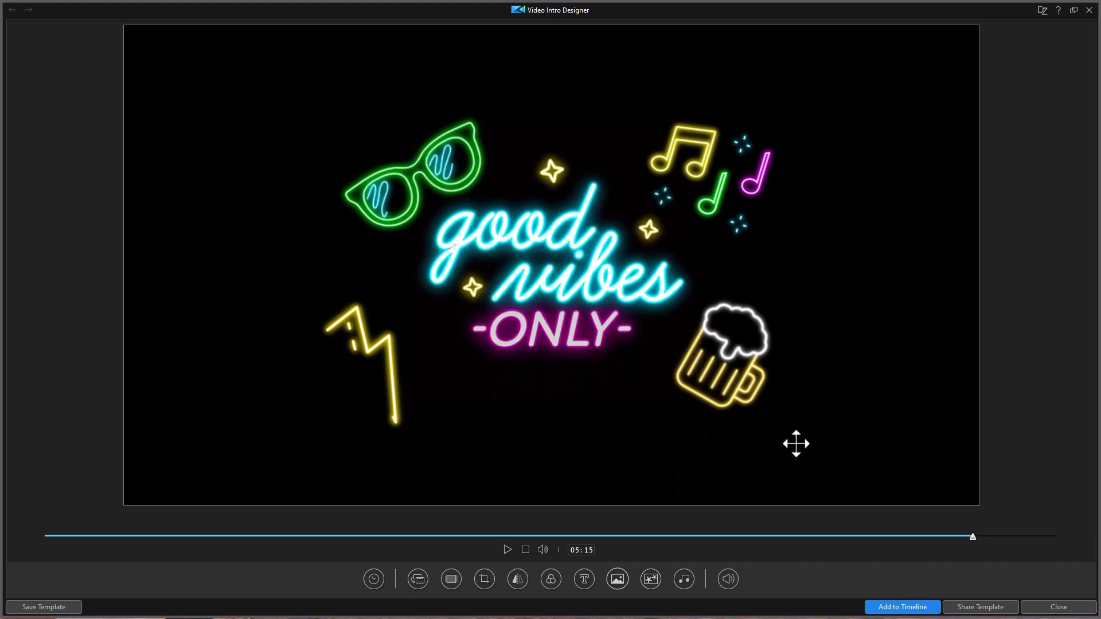
left_click(898, 608)
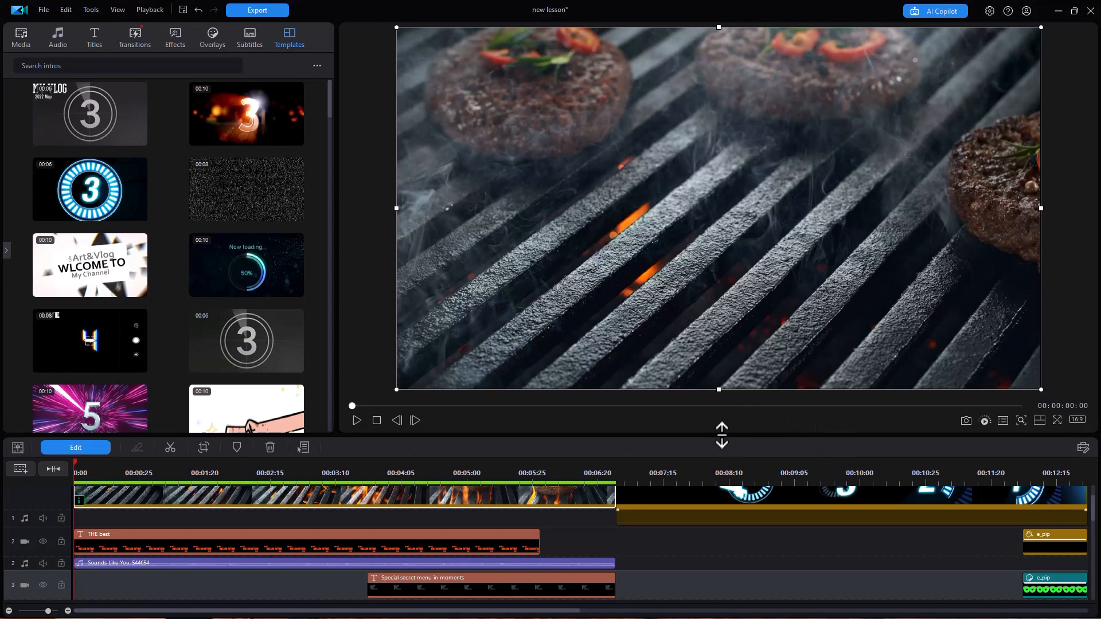
Enlarge the timeline area and move the countdown's audio clip from track 11 to audio track 2, directly after the existing music
left_click_drag(721, 435, 683, 224)
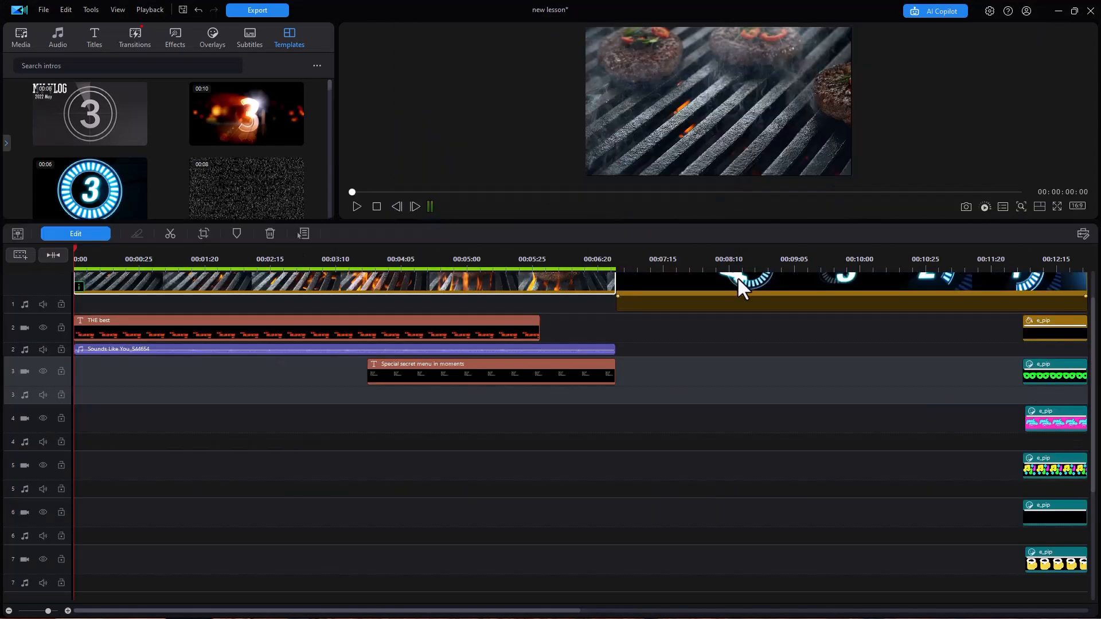
left_click(641, 613)
left_click_drag(640, 614, 725, 614)
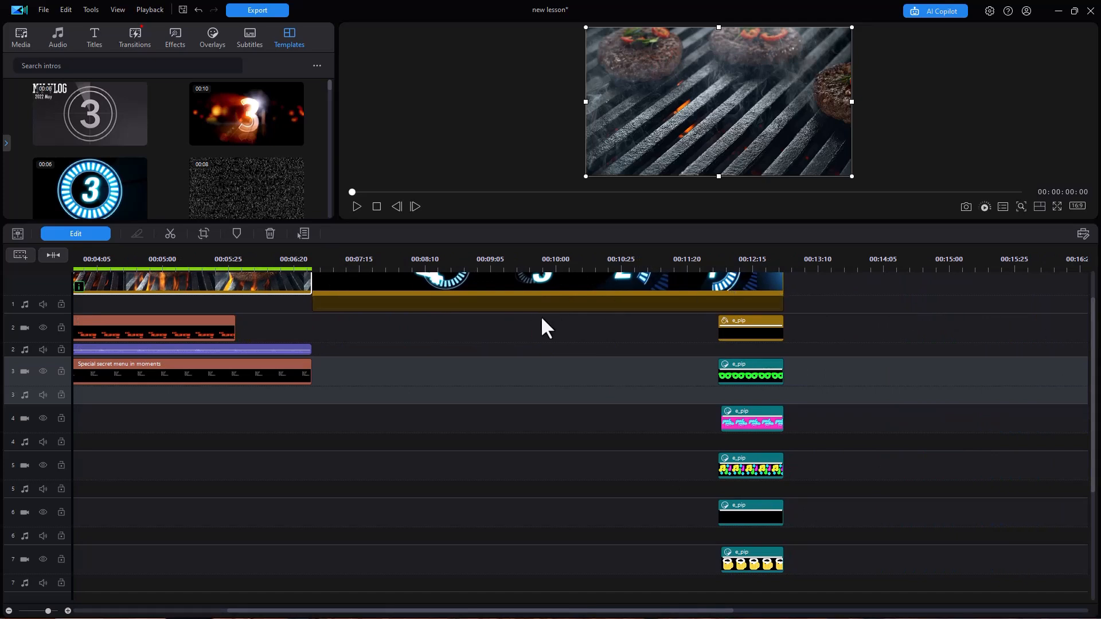
scroll(541, 319, "up", 1)
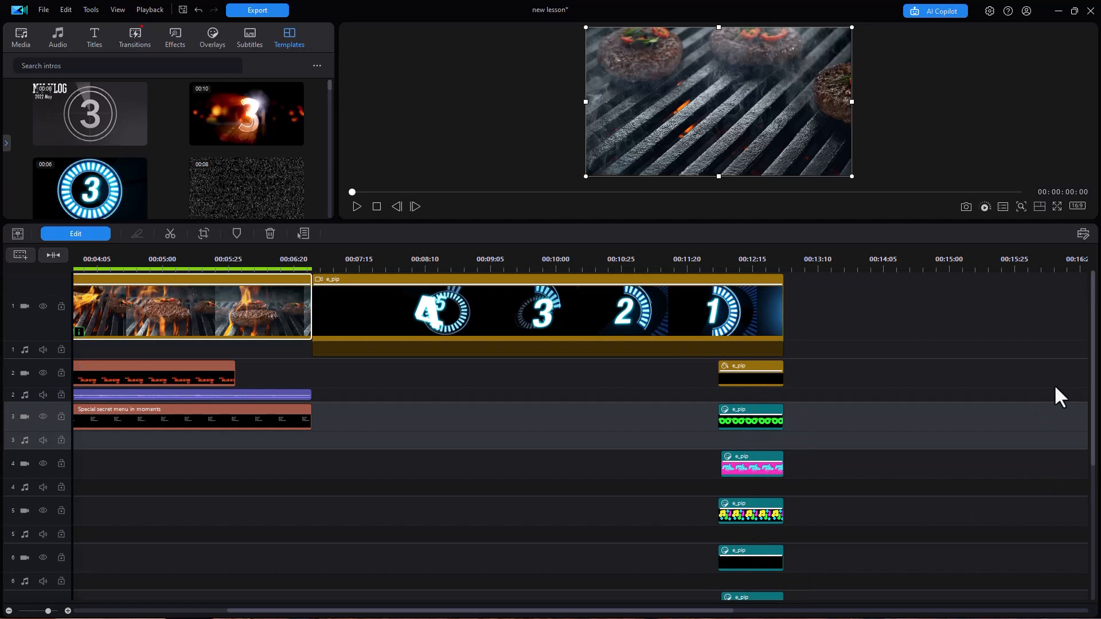
left_click_drag(1094, 412, 1089, 596)
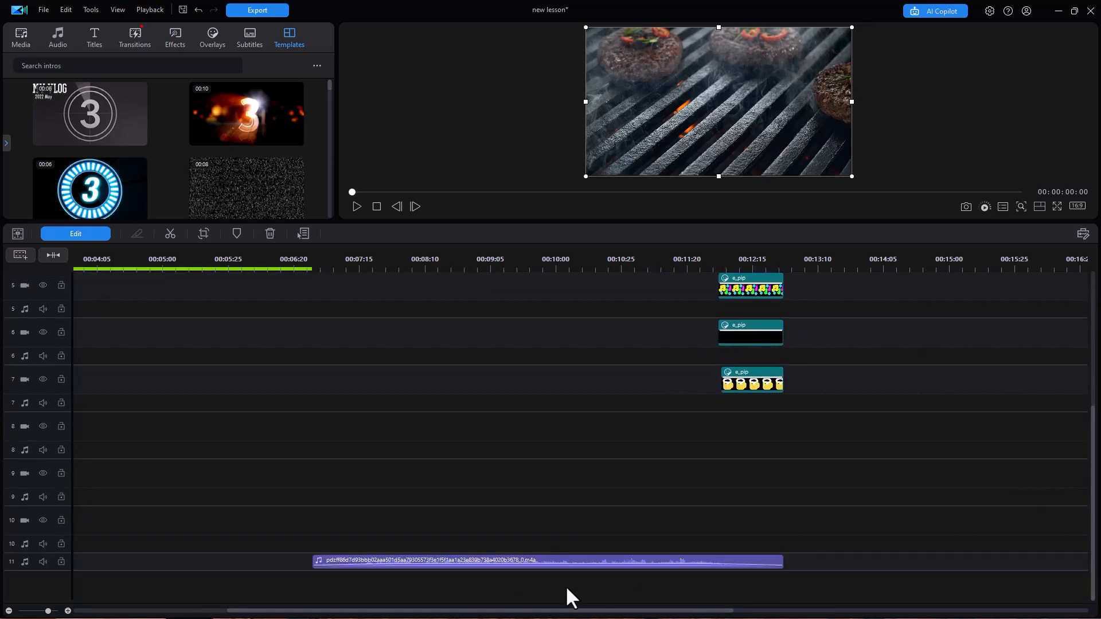
left_click_drag(573, 560, 574, 363)
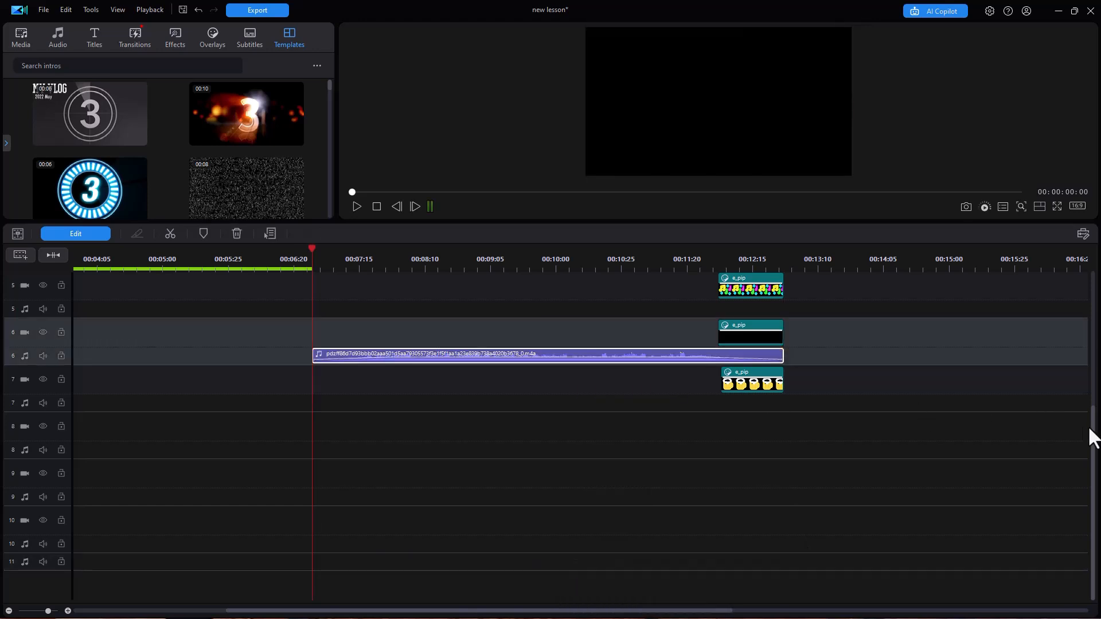
left_click_drag(1097, 443, 1057, 315)
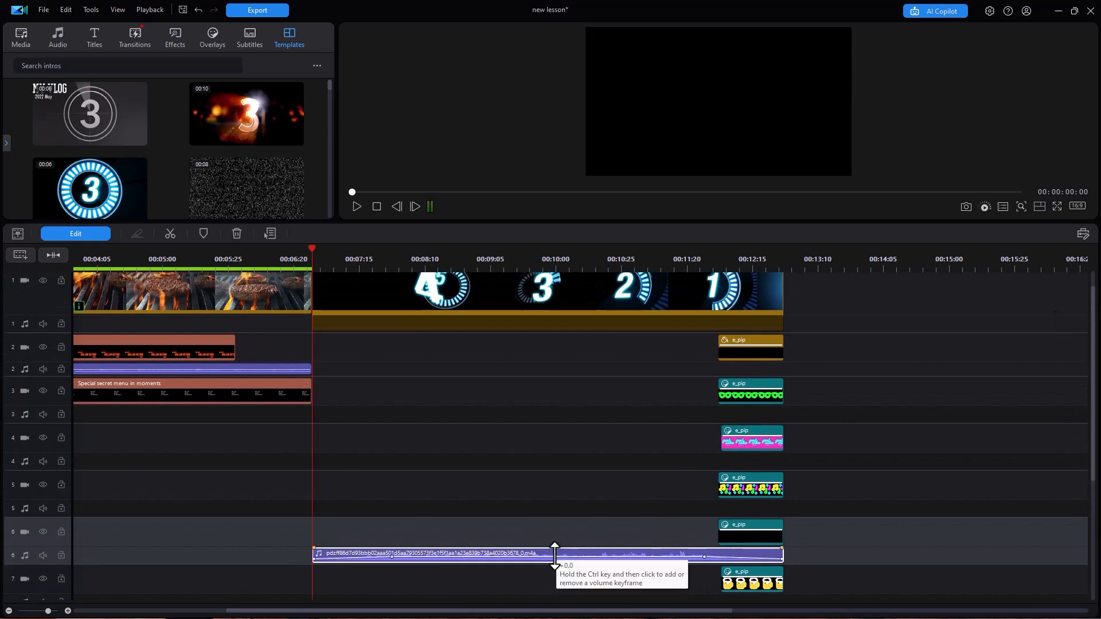
left_click_drag(548, 561, 561, 378)
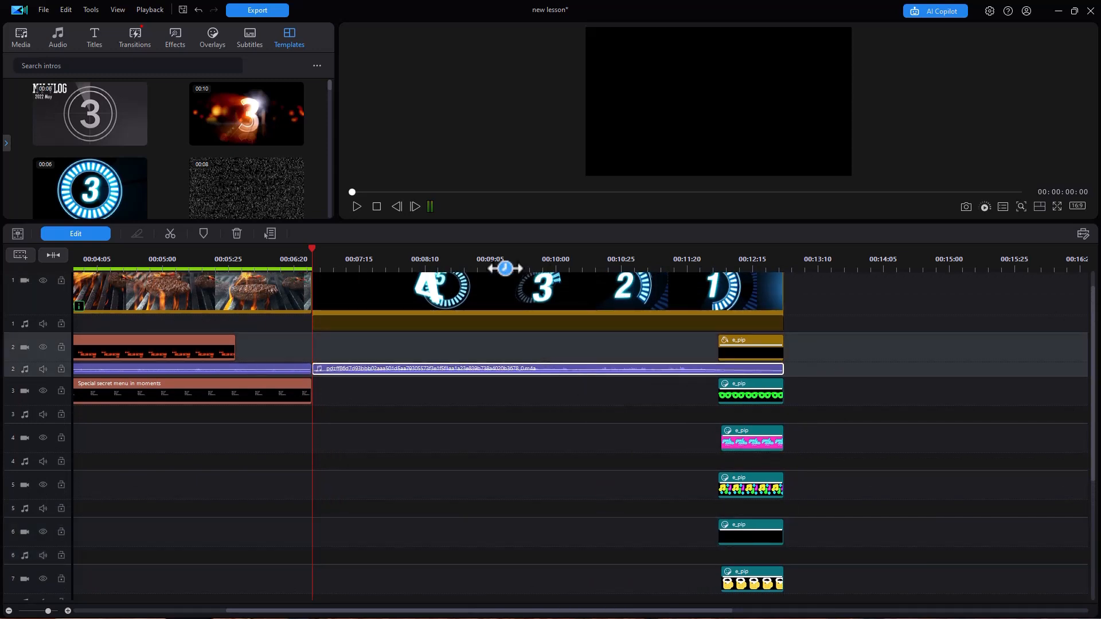
Play part of the countdown section with its moved audio and slightly enlarge the preview area
left_click(356, 206)
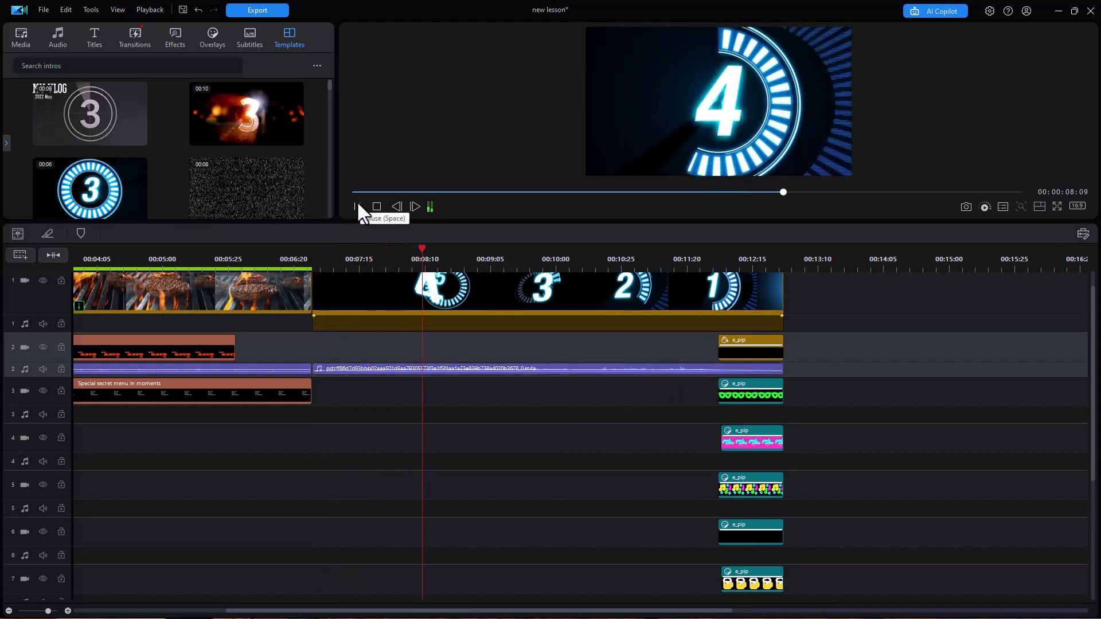
left_click(356, 206)
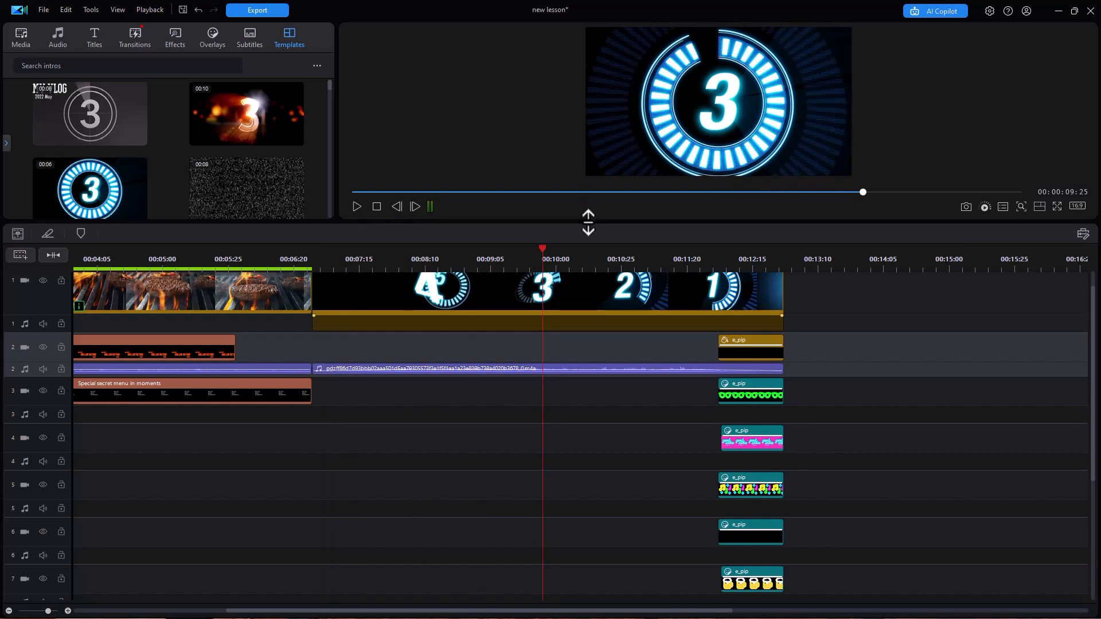
left_click_drag(586, 245, 617, 270)
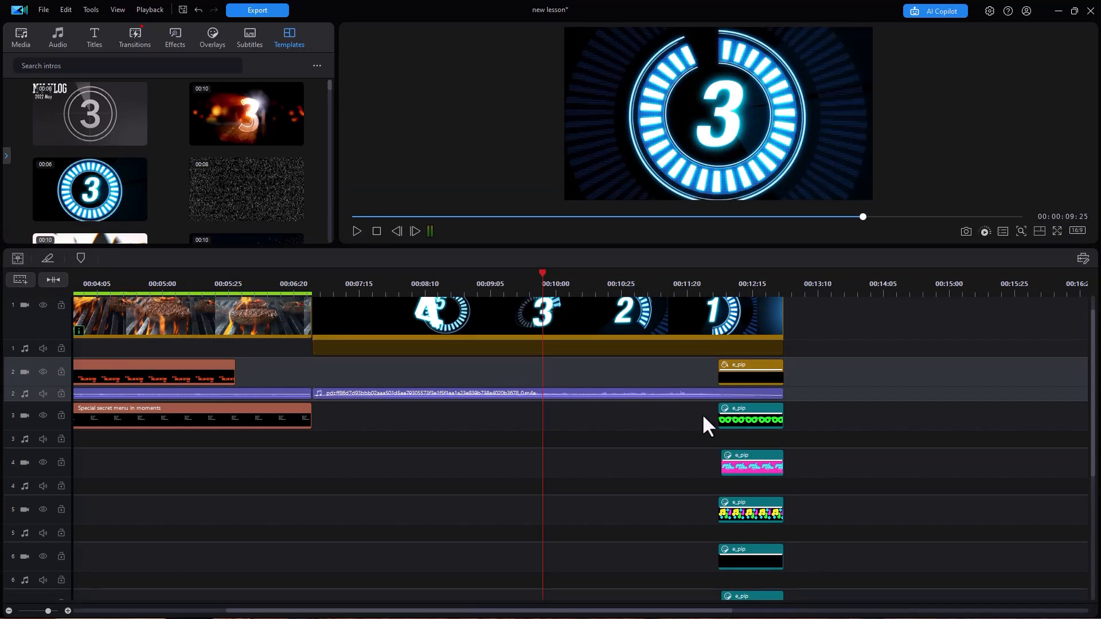
At 00:00:12:12, enable only track 4 to isolate the "good vibes ONLY" overlay and delete that clip
left_click(744, 281)
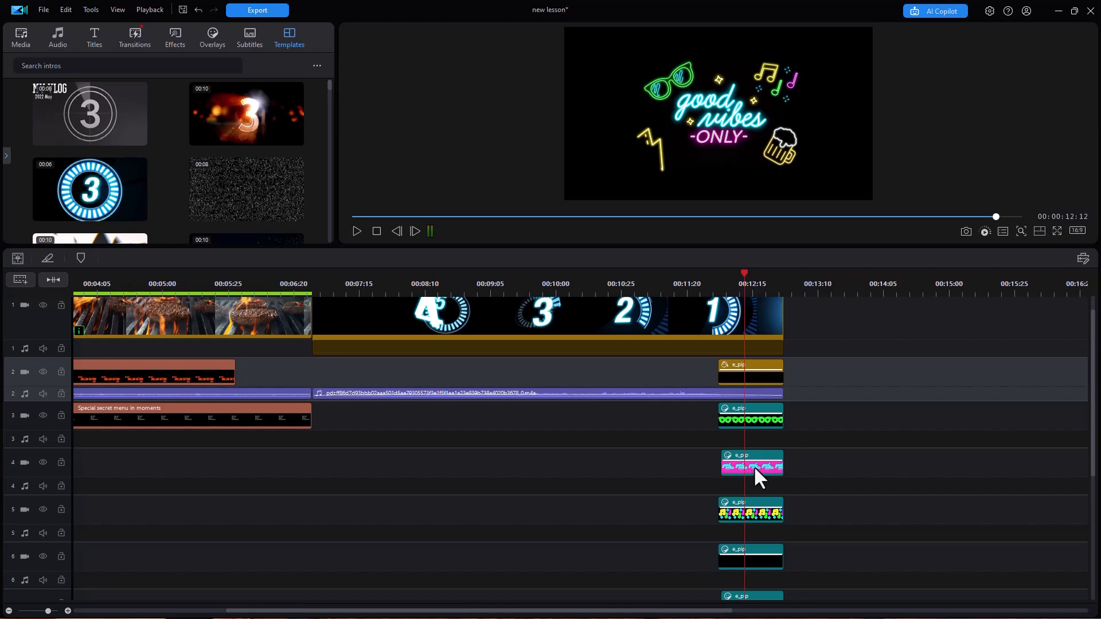
right_click(801, 458)
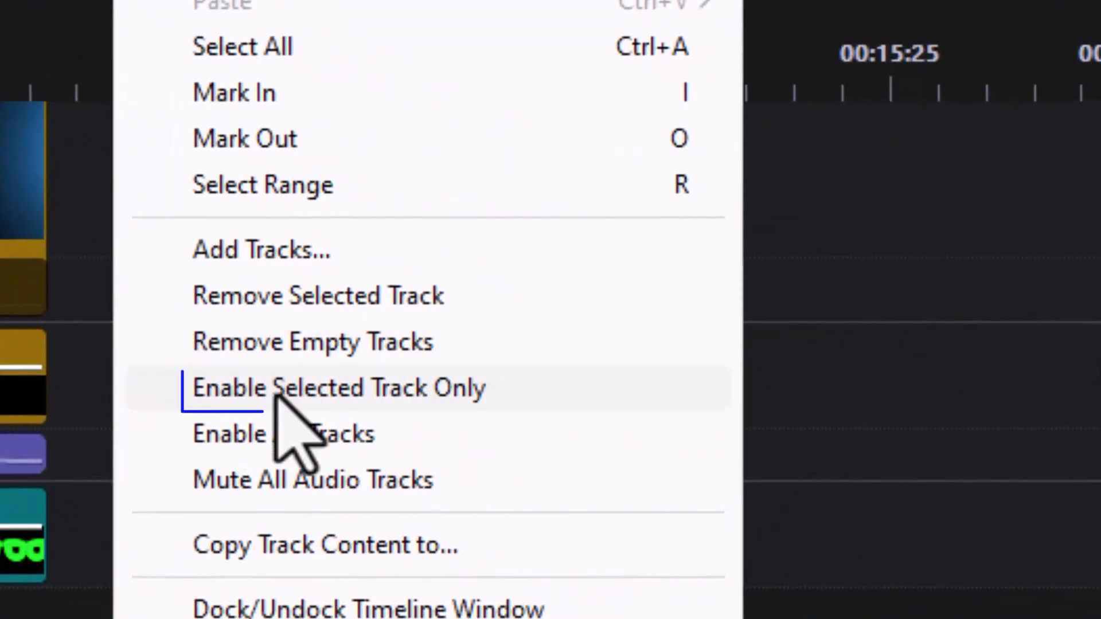
left_click(279, 394)
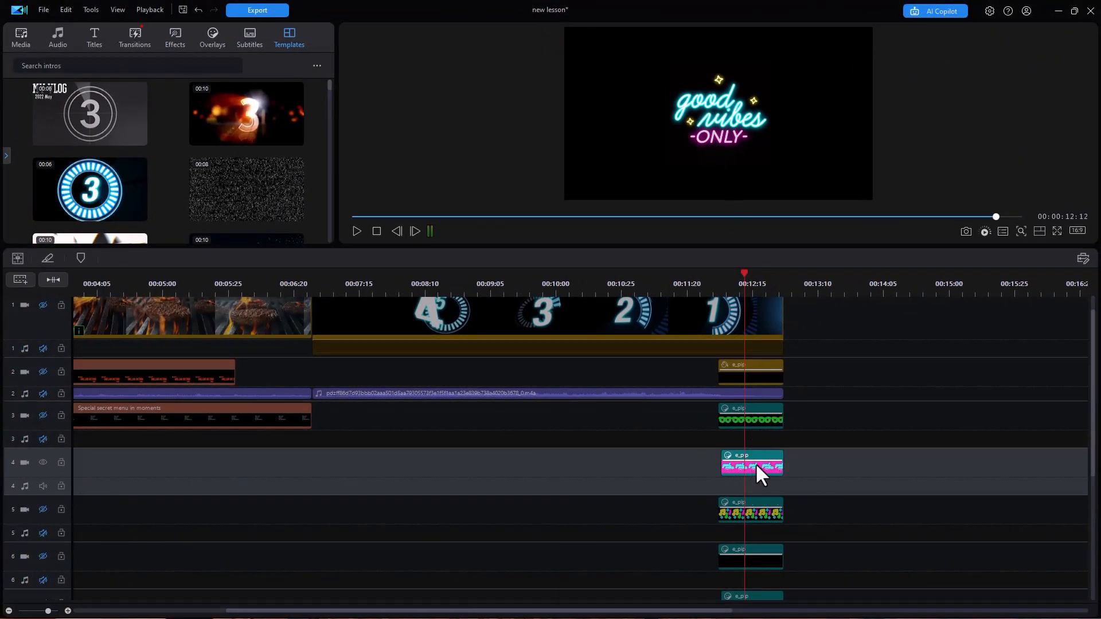
key("Delete")
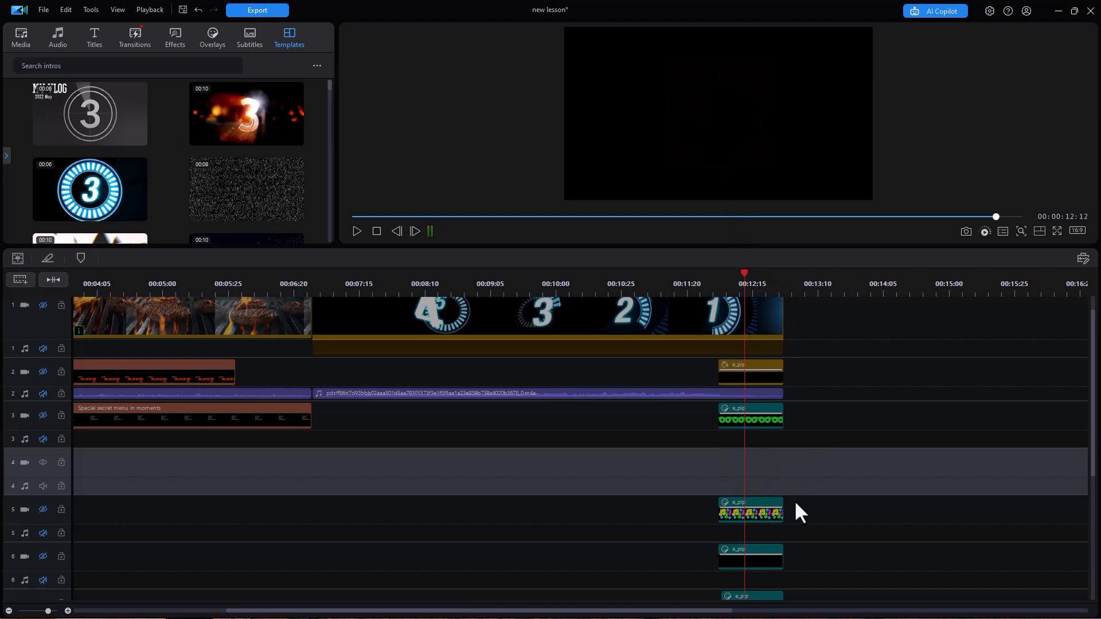
Enable only track 5 to isolate the music notes overlay and delete that clip
right_click(808, 516)
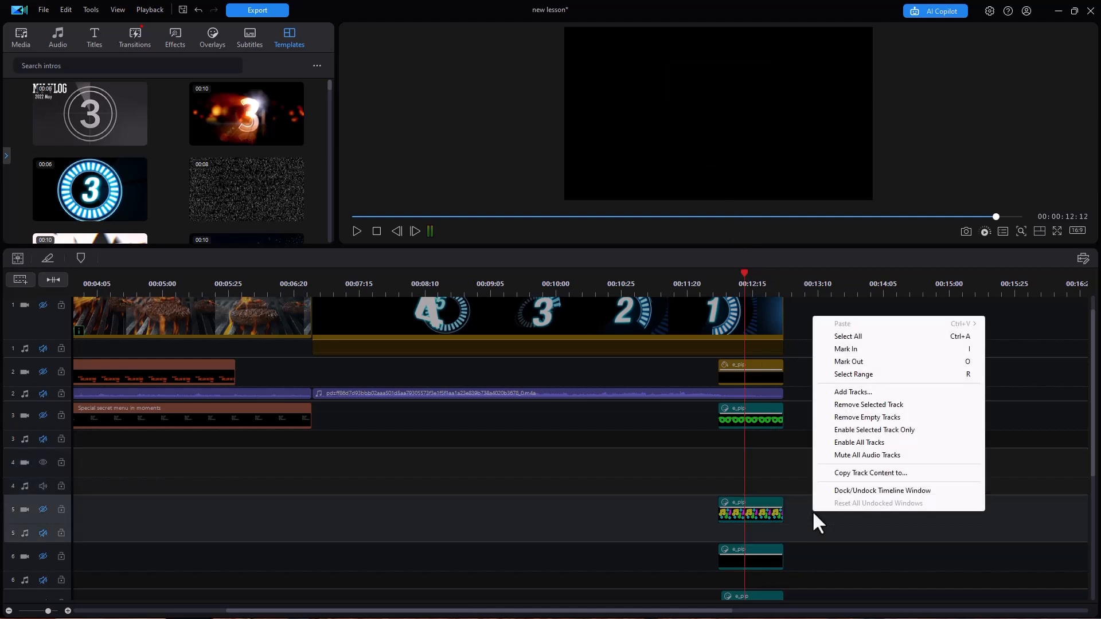
left_click(855, 432)
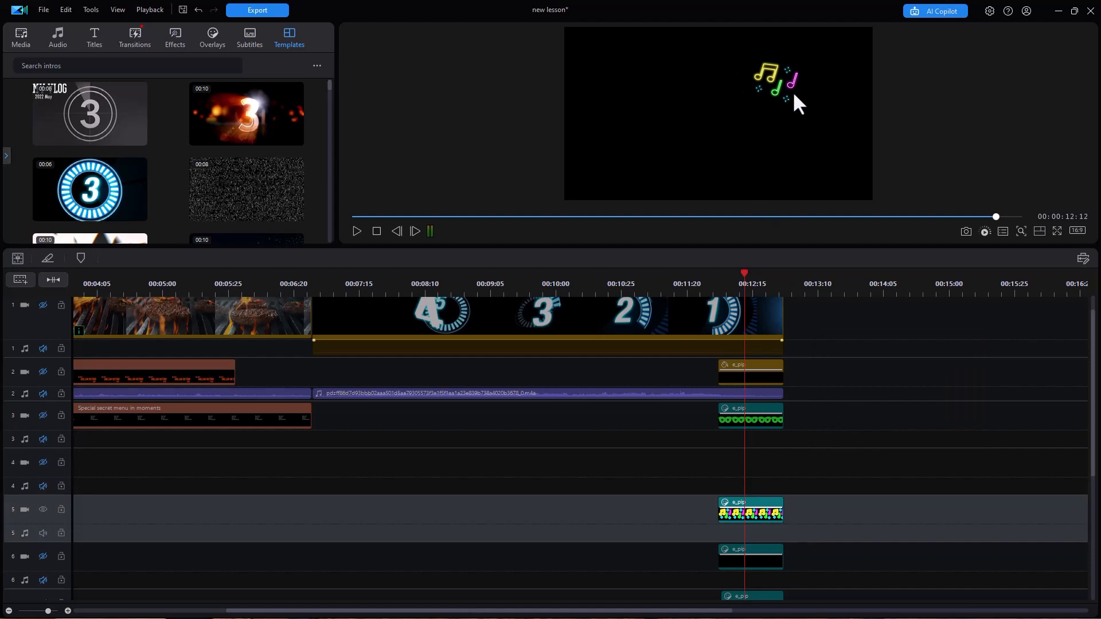
left_click(759, 514)
key("Delete")
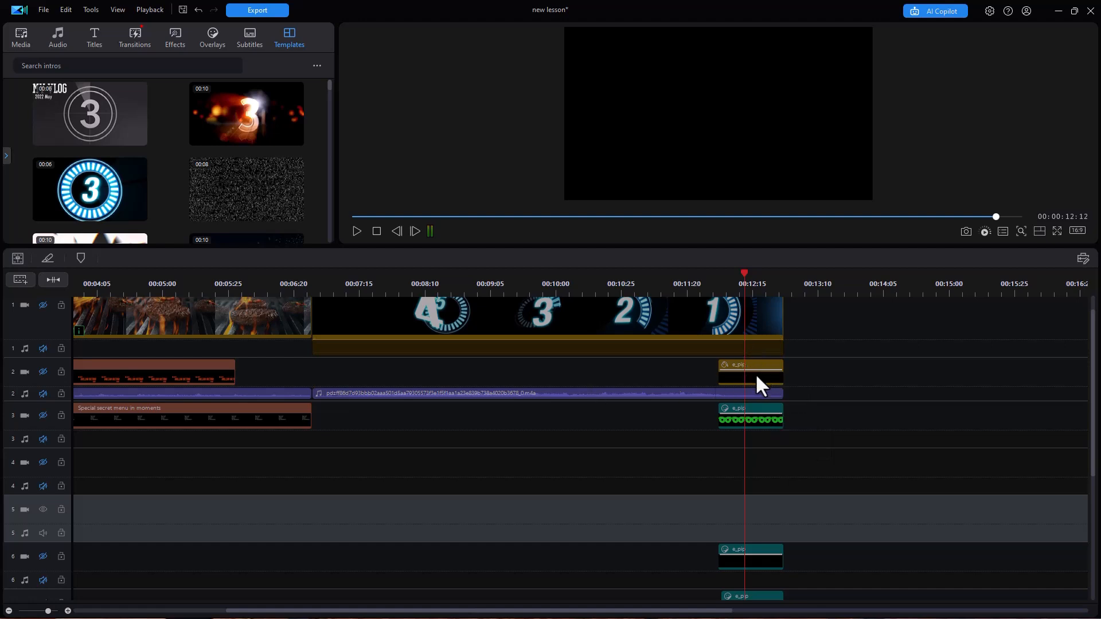
Delete the overlay clip on video track 6 and the green sunglasses overlay on video track 3
left_click(757, 556)
key("space")
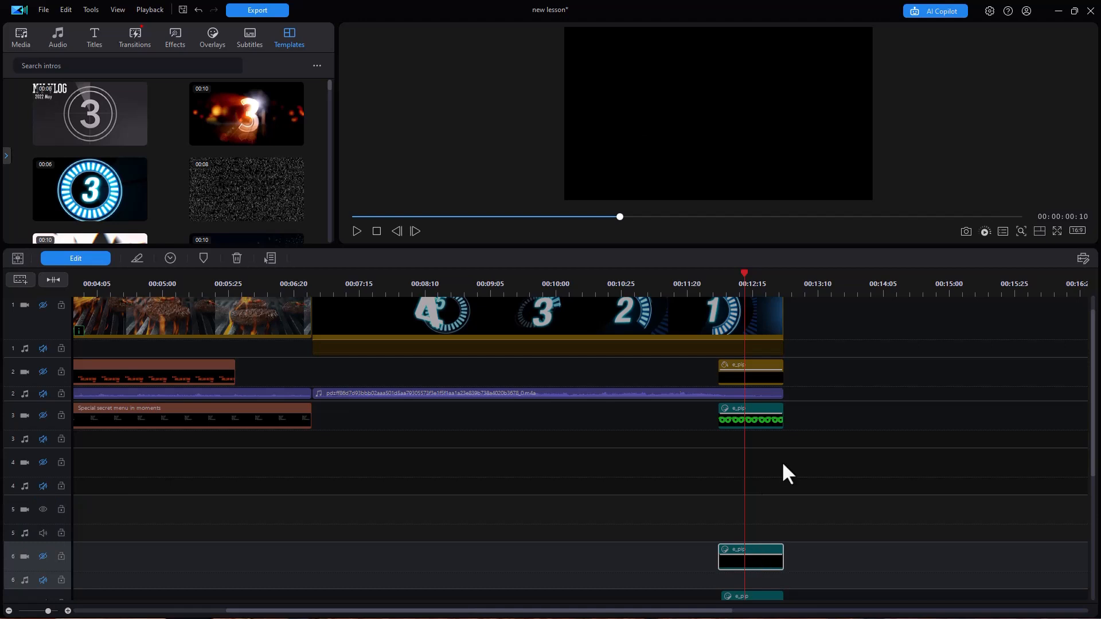
left_click(752, 417)
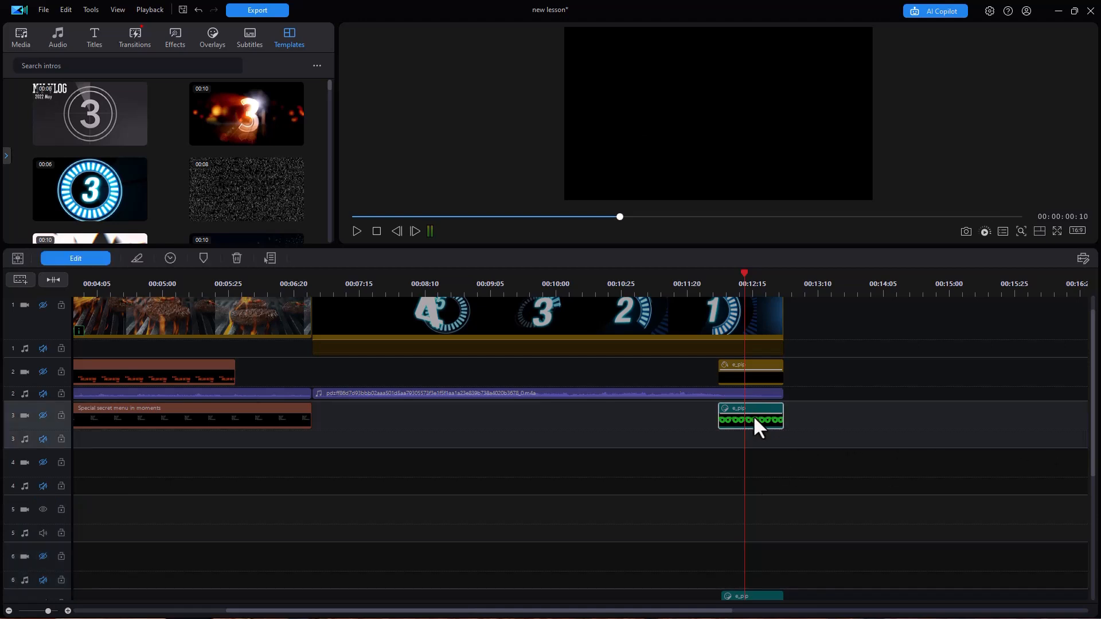
key("Delete")
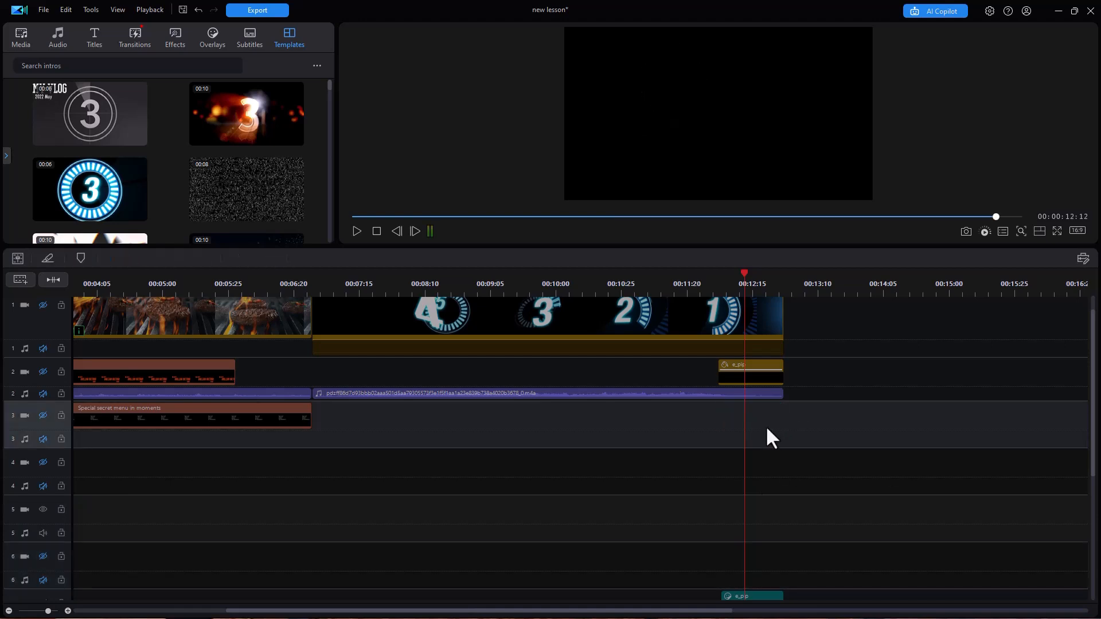
Enable all tracks and delete the beer mug overlay clip on video track 7
right_click(755, 414)
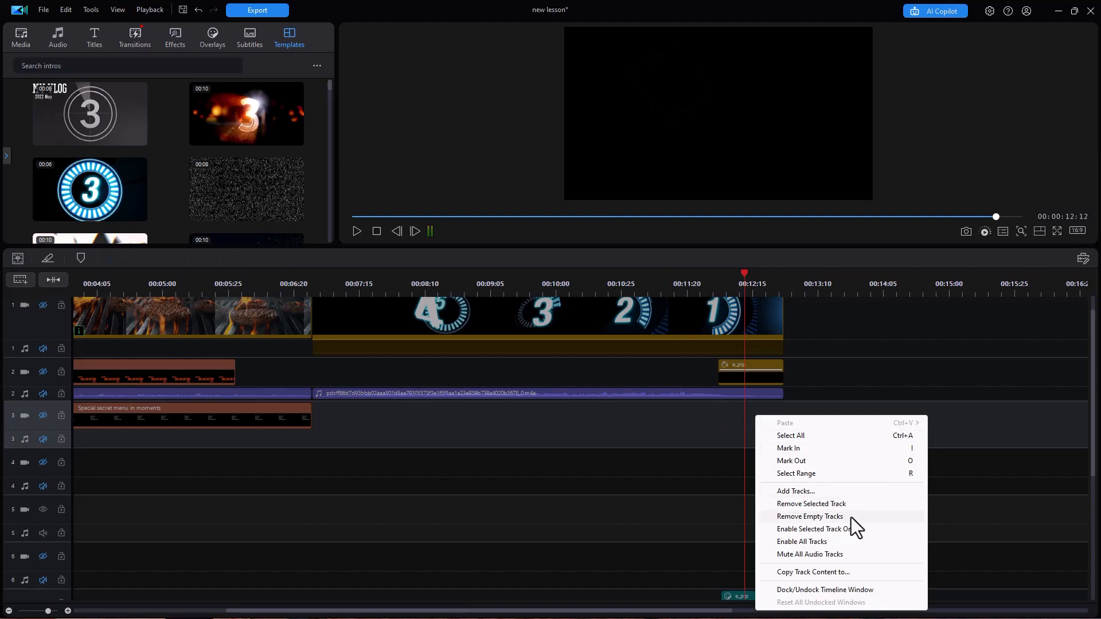
left_click(808, 543)
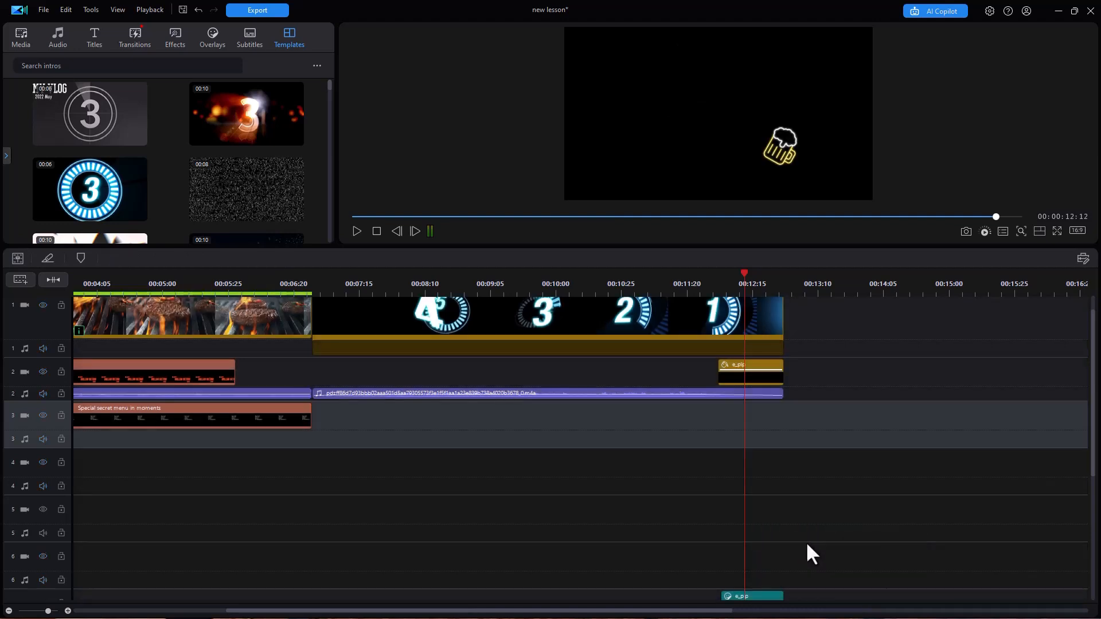
left_click(754, 598)
scroll(846, 539, "down", 1)
key("Delete")
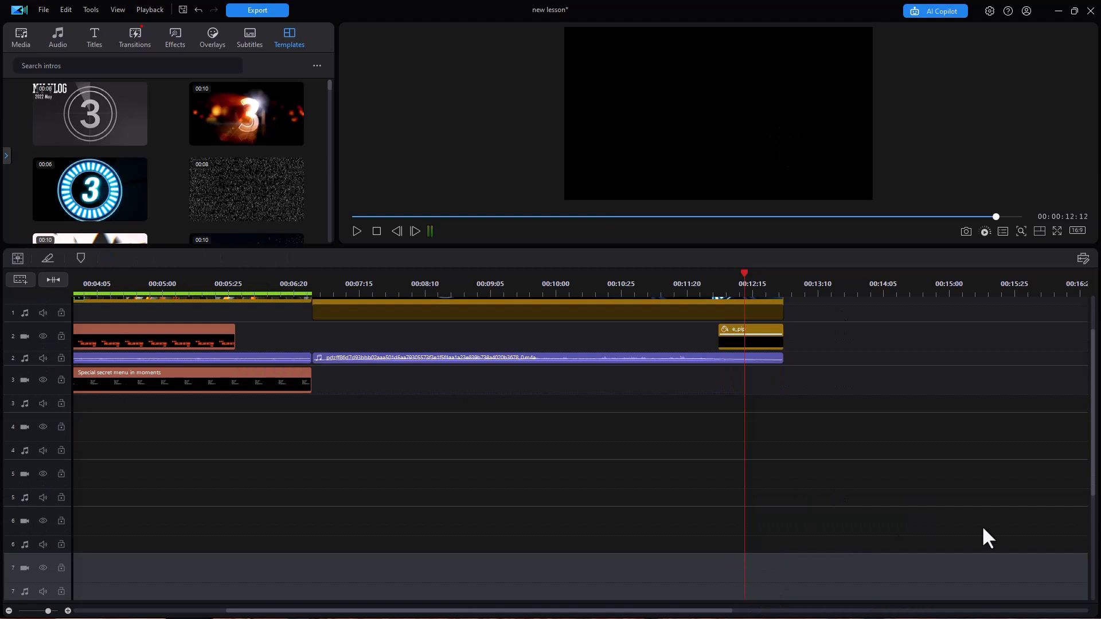
Play the closing section under the last overlay clip on video track 2 and delete that clip
left_click(767, 329)
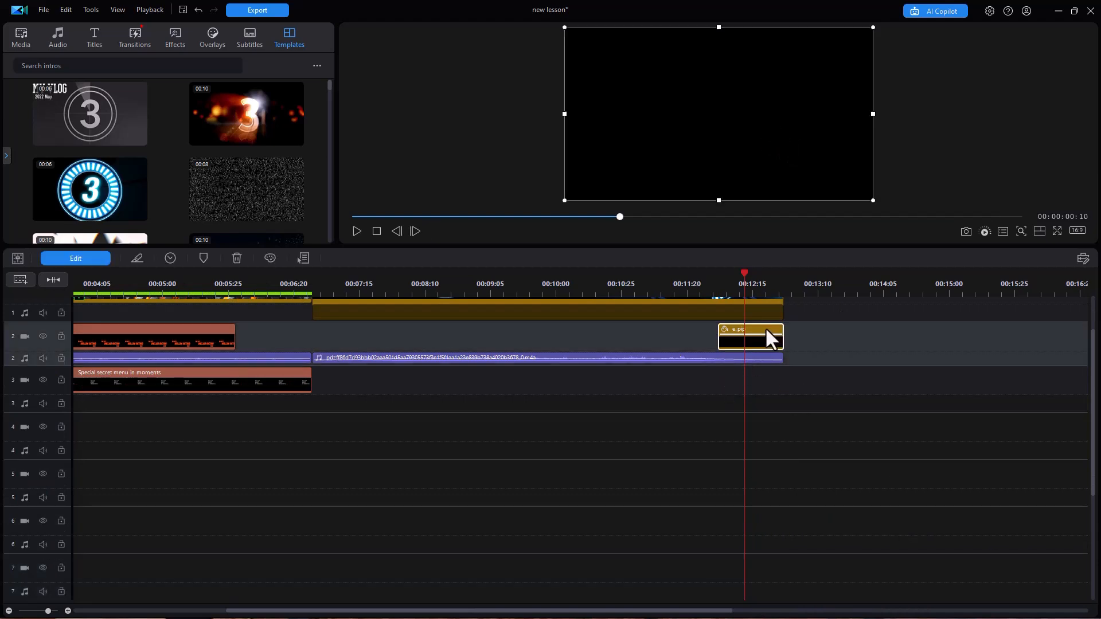
left_click(714, 270)
key("space")
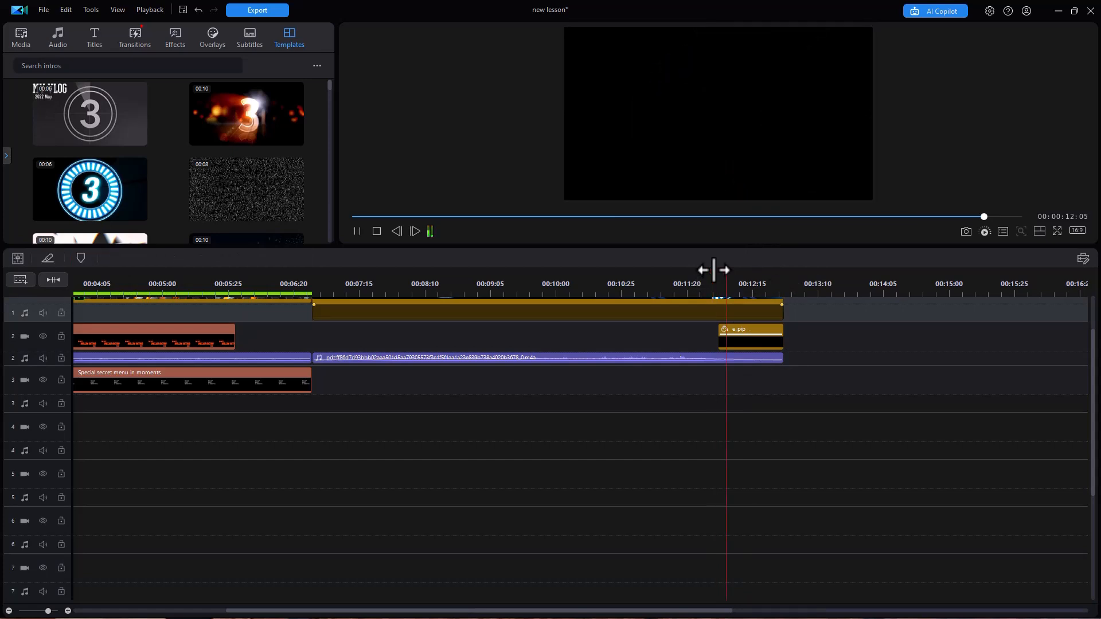
left_click(1040, 341)
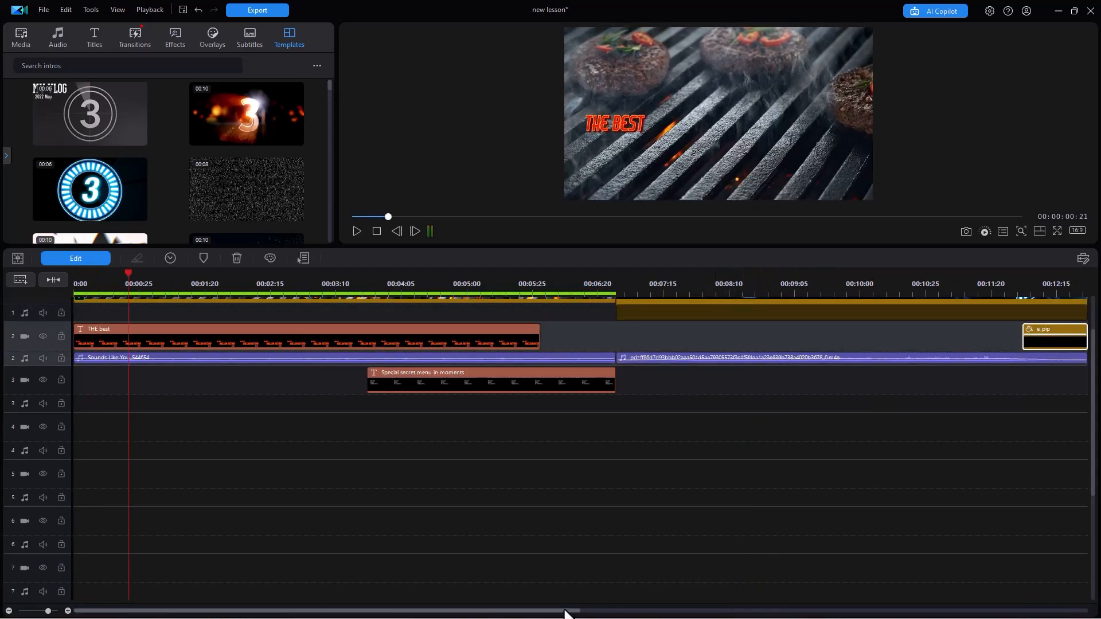
left_click_drag(566, 611, 708, 612)
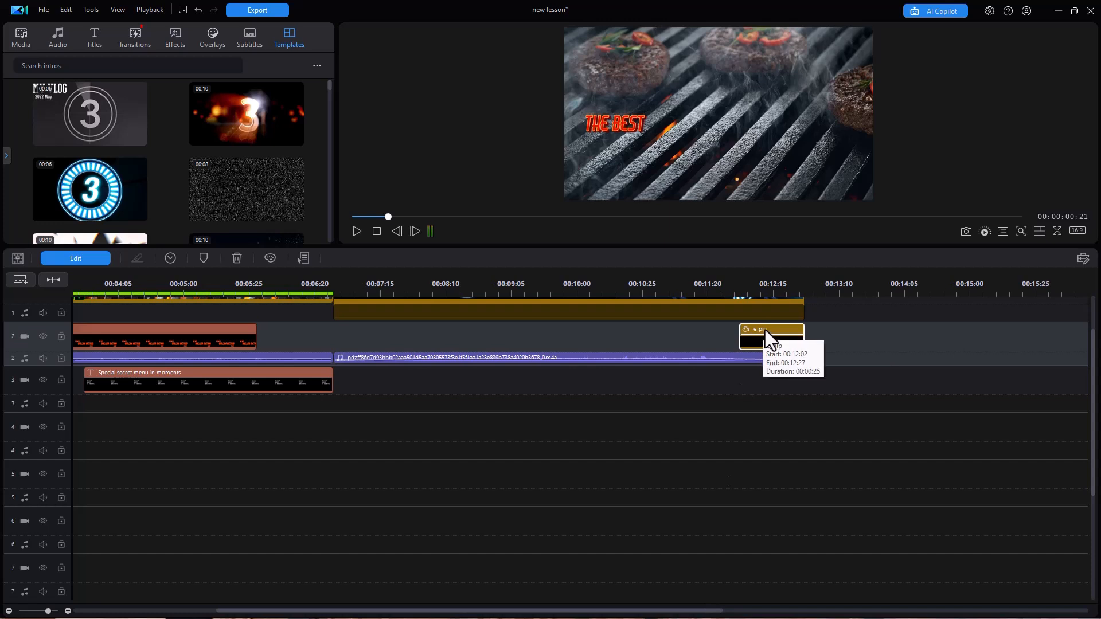
key("Delete")
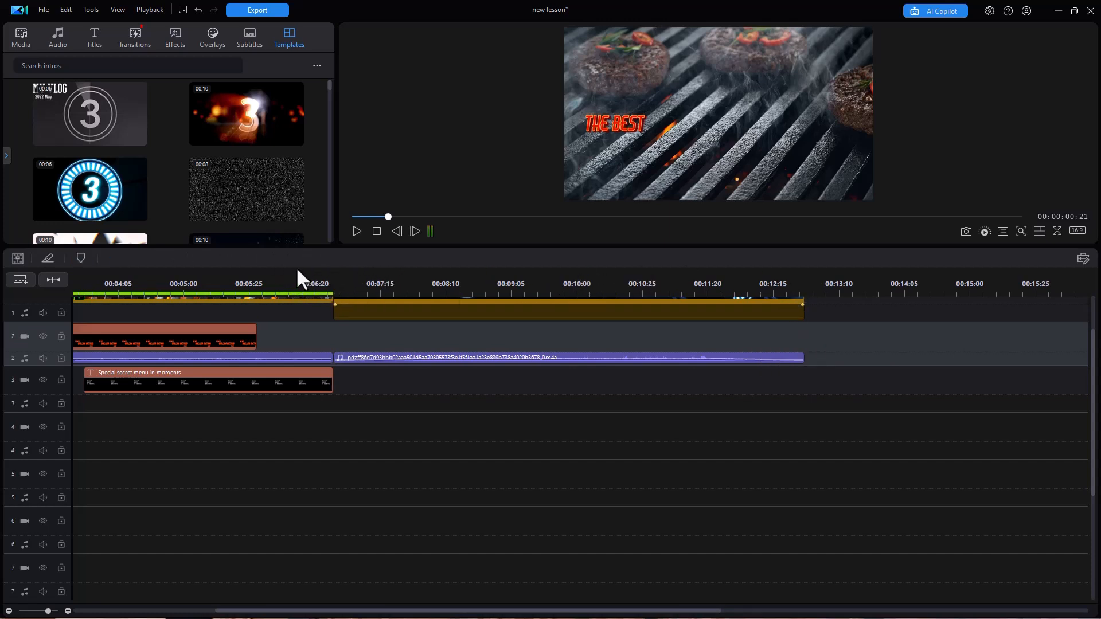
Play the change from the grilling footage into the countdown, starting at 00:00:06:12
left_click(293, 283)
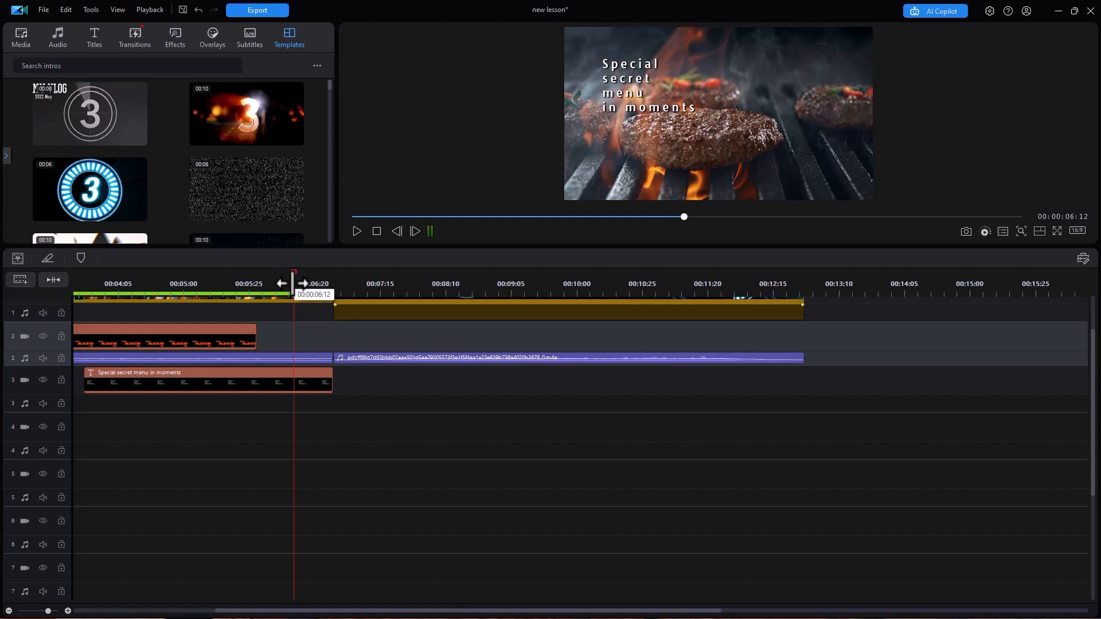
key("space")
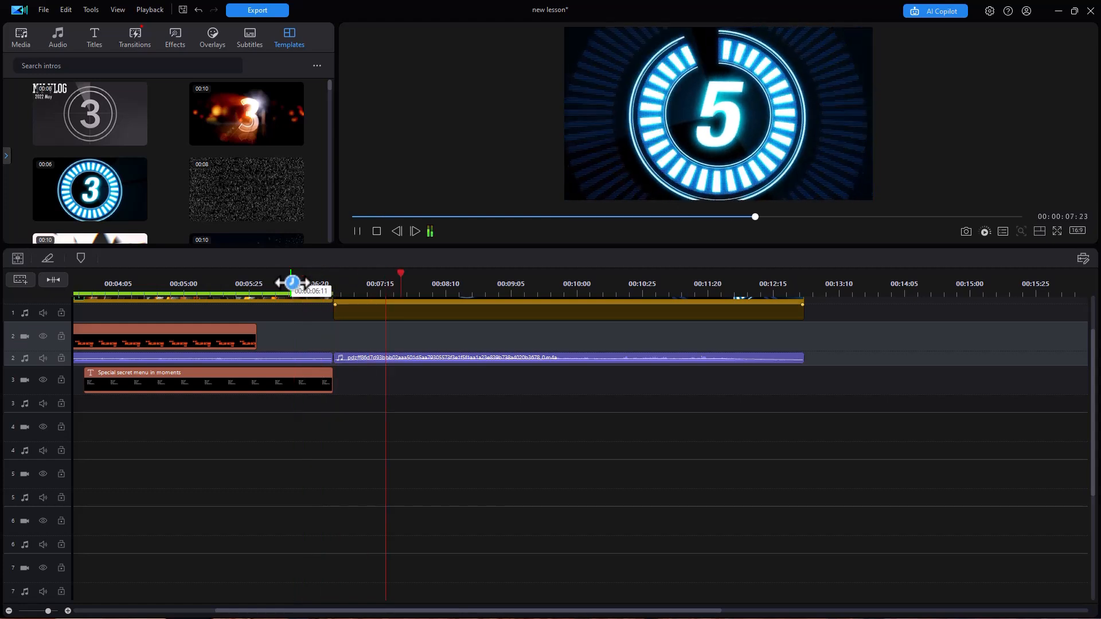
key("space")
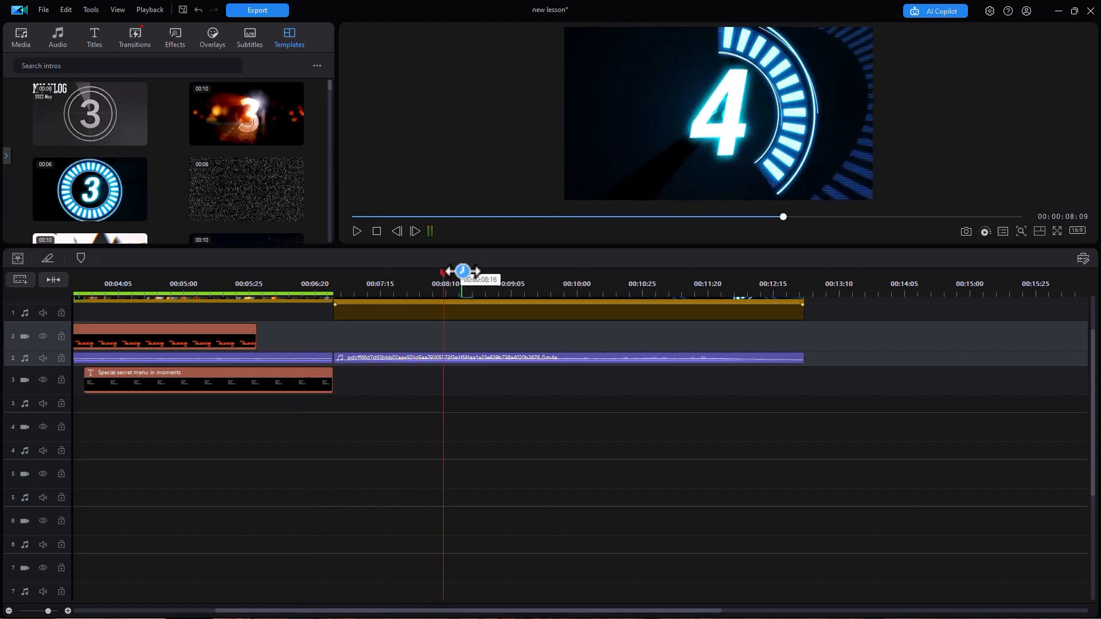
Delete the countdown's own audio clip on track 2 and extend the background music to the end of the countdown
left_click(506, 360)
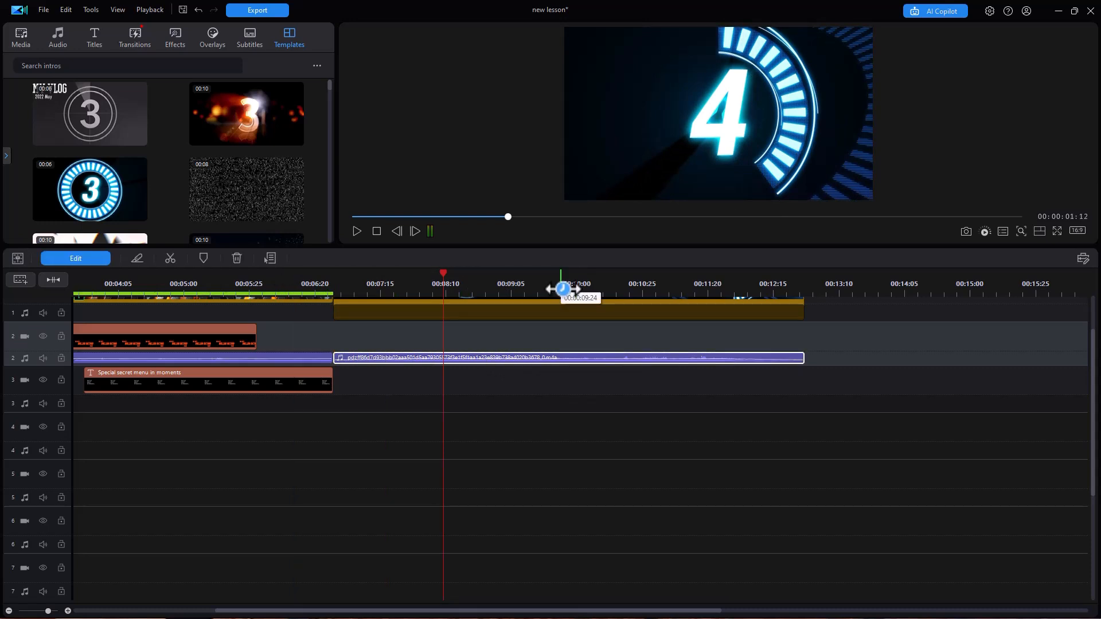
key("Delete")
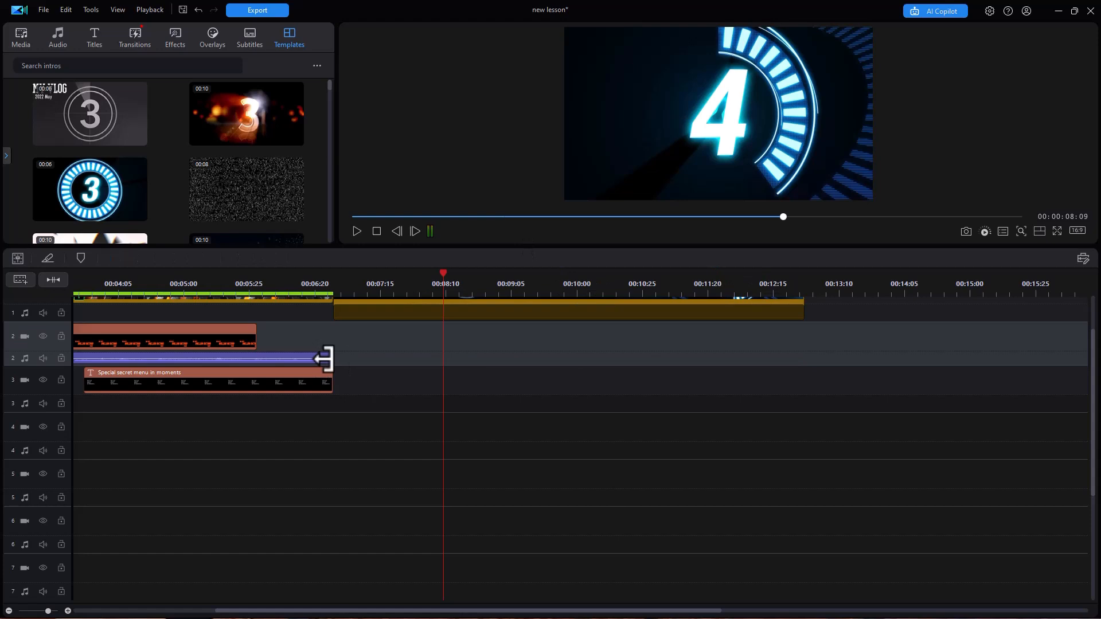
left_click_drag(323, 359, 801, 368)
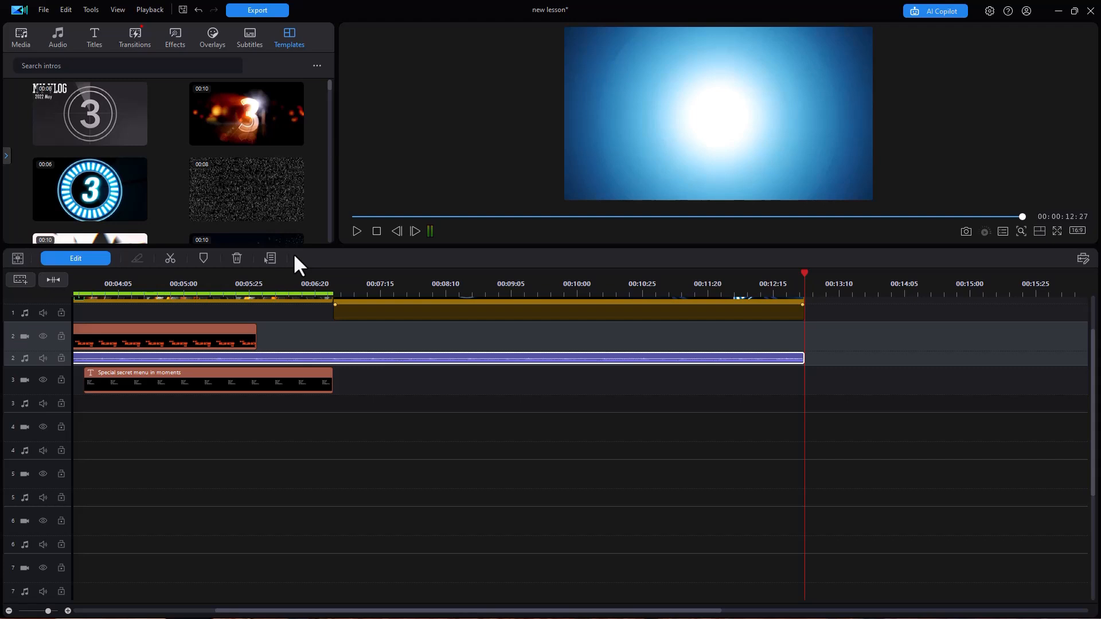
Move the "Special secret menu in moments" title to the countdown's start and place its text in the lower-left corner of the frame
left_click_drag(216, 388, 471, 392)
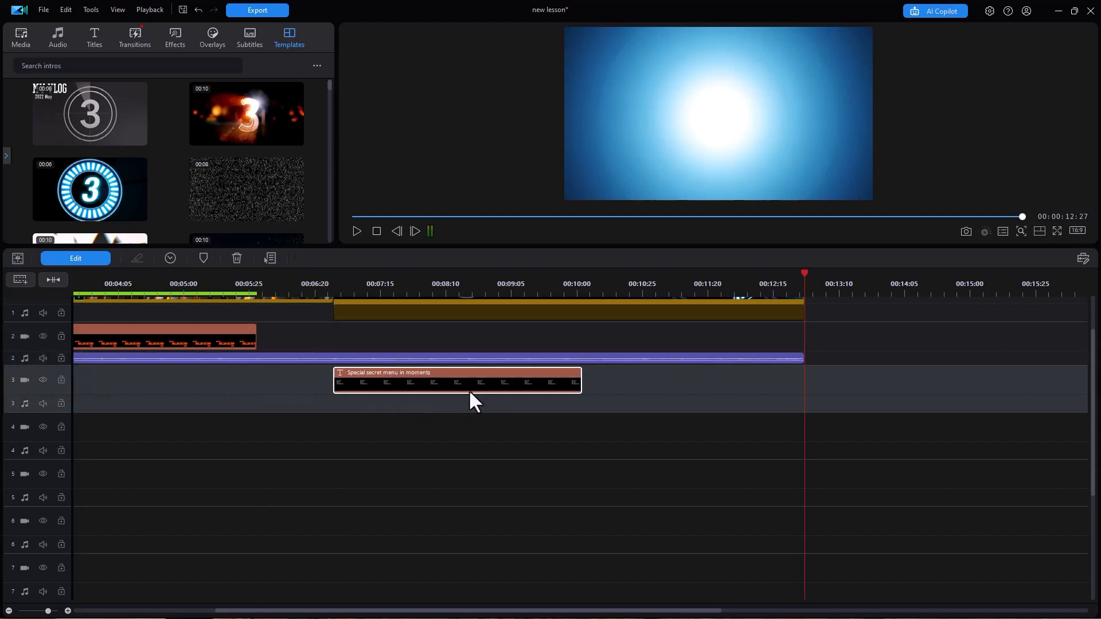
left_click(398, 284)
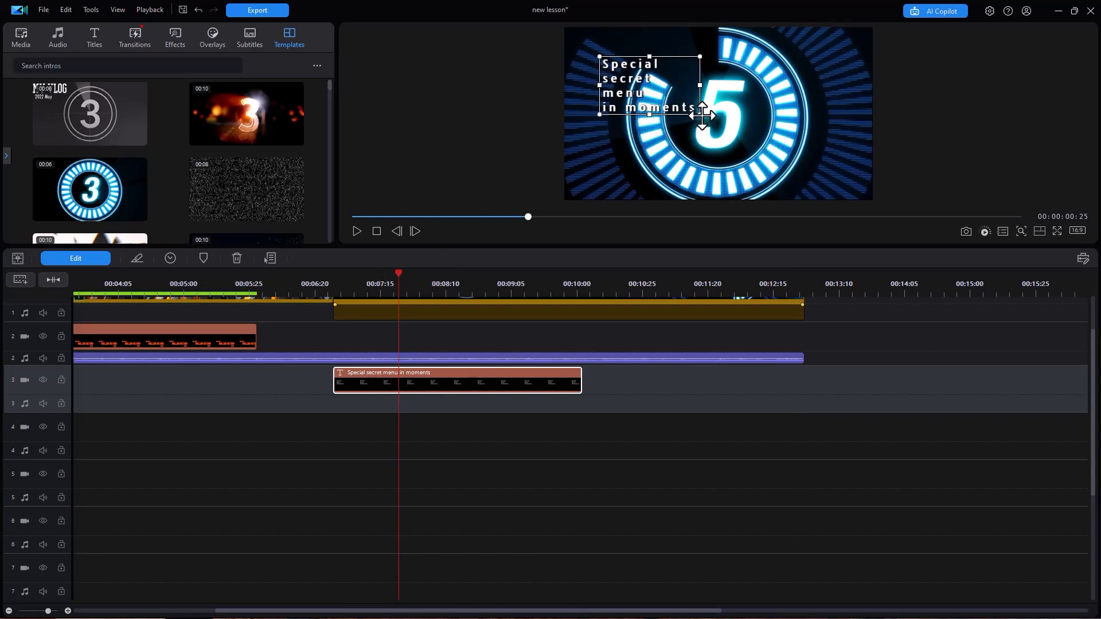
left_click_drag(669, 54, 645, 140)
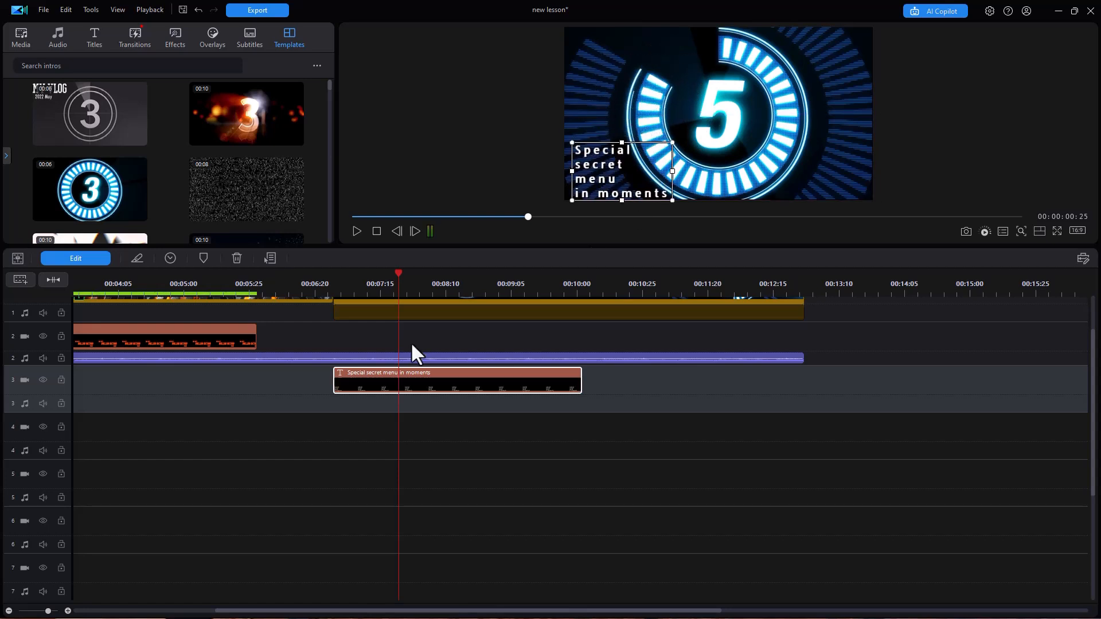
Enlarge the preview area and play the promo from 00:00:04:00 through the countdown
left_click(318, 284)
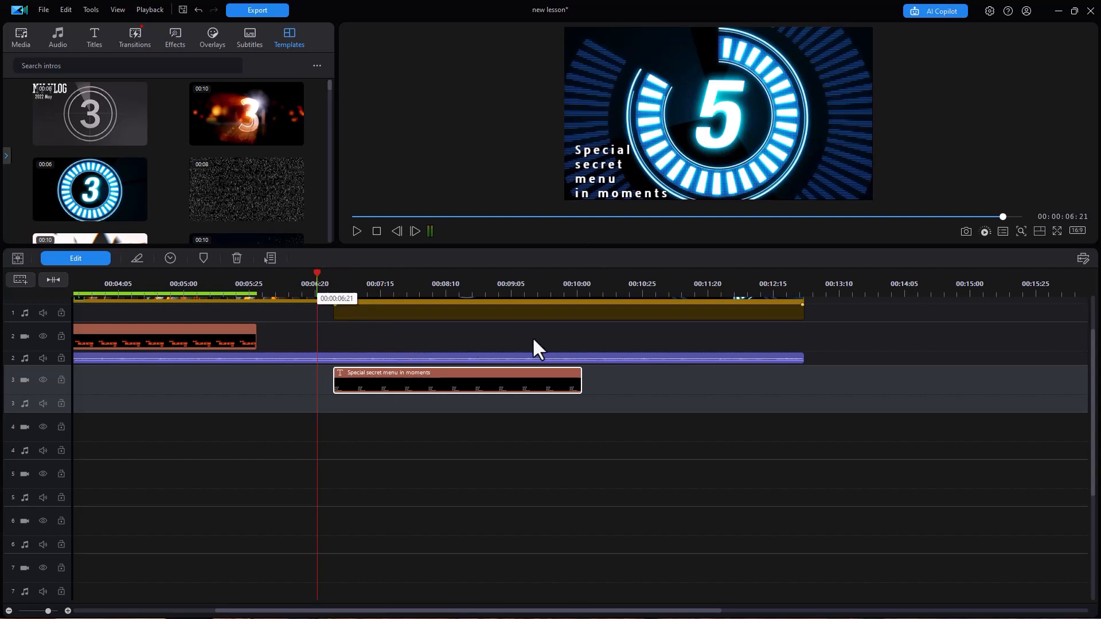
left_click(788, 148)
left_click(560, 401)
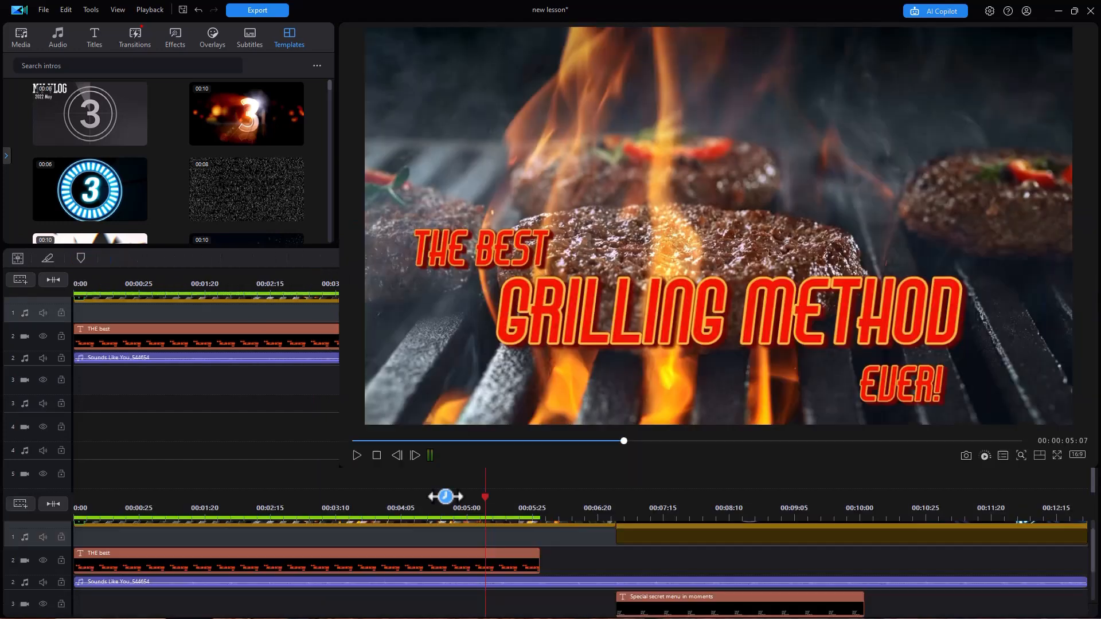
left_click(388, 496)
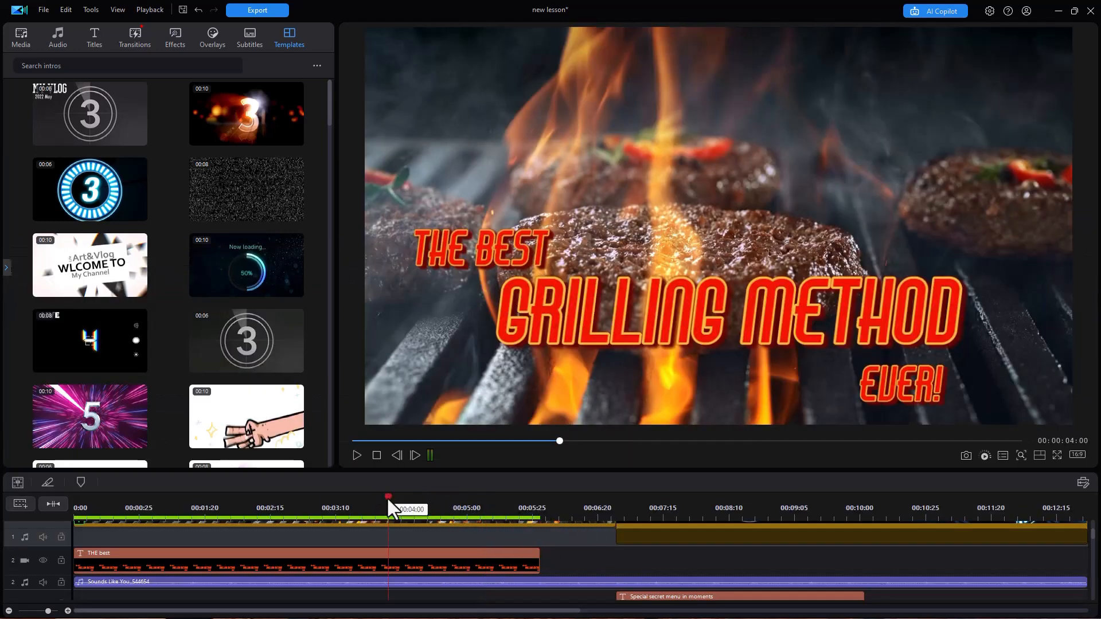
left_click(357, 456)
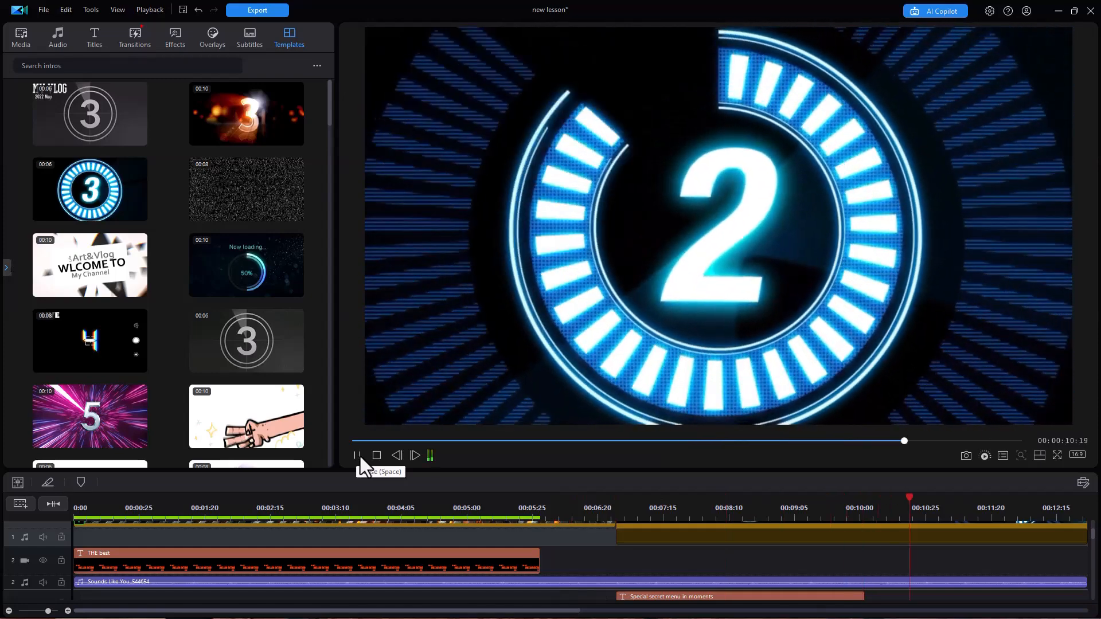
left_click(361, 458)
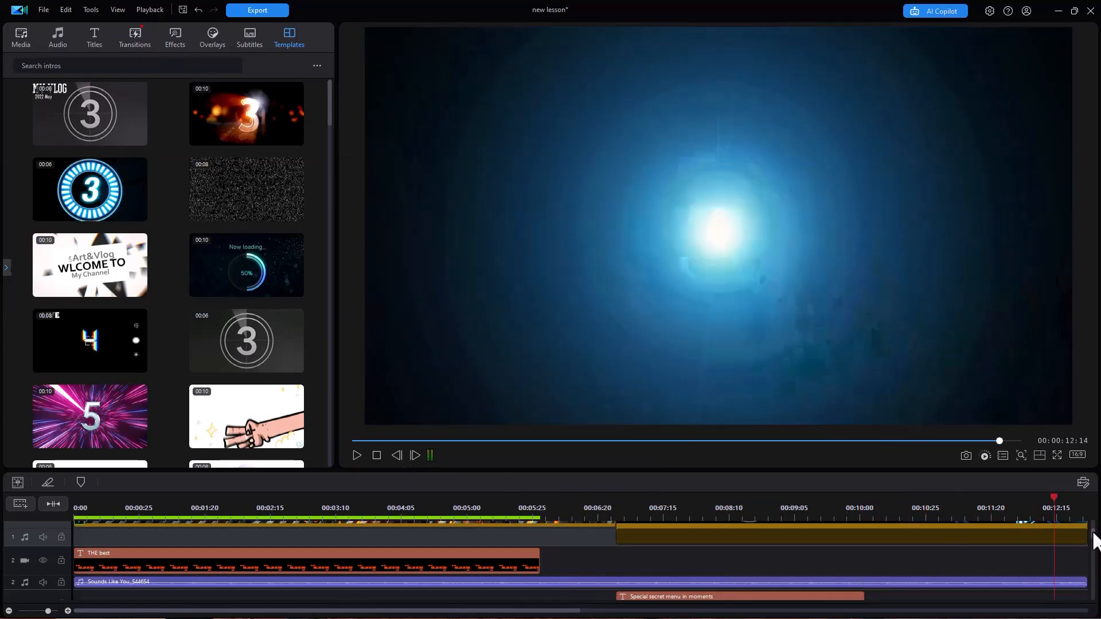
Examine the uniform speed settings of the countdown clip and the grilling clip on track 1
scroll(1094, 542, "up", 3)
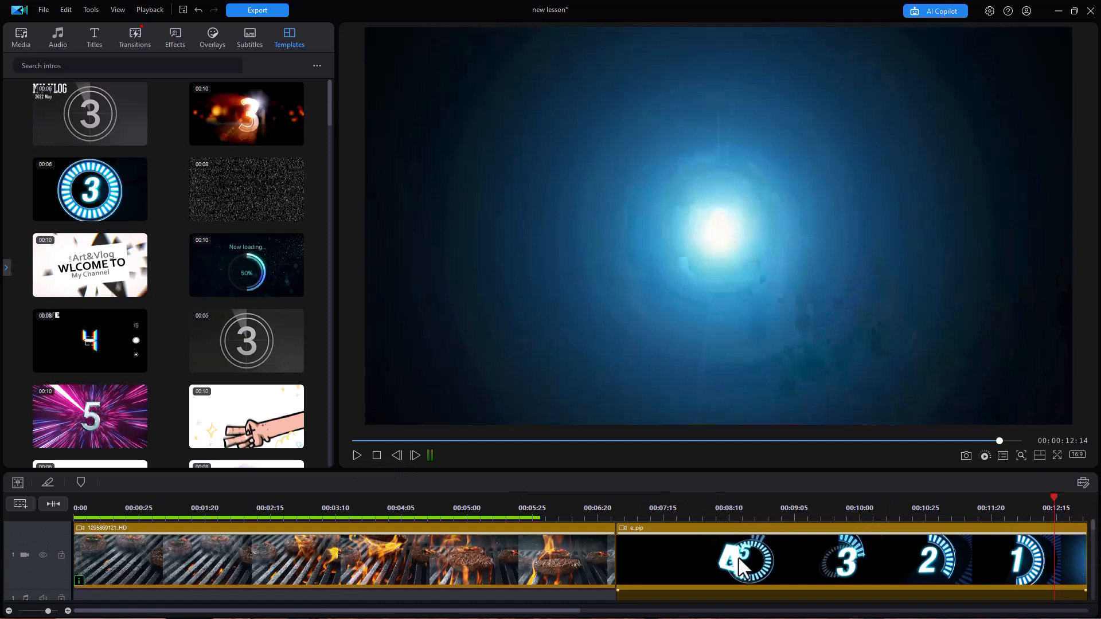
left_click(687, 571)
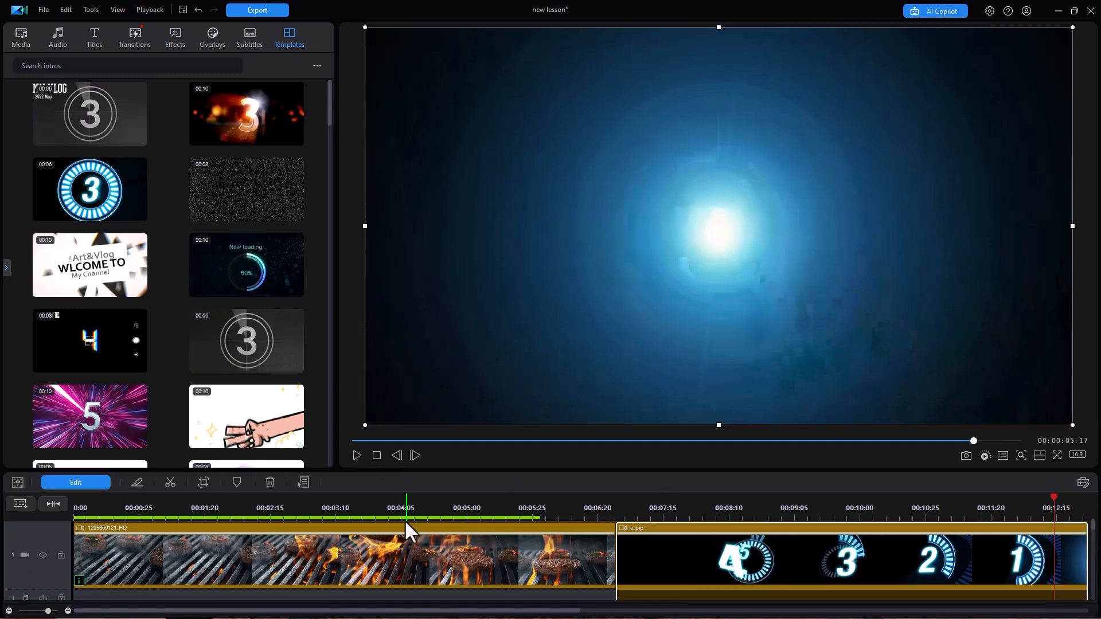
left_click(76, 482)
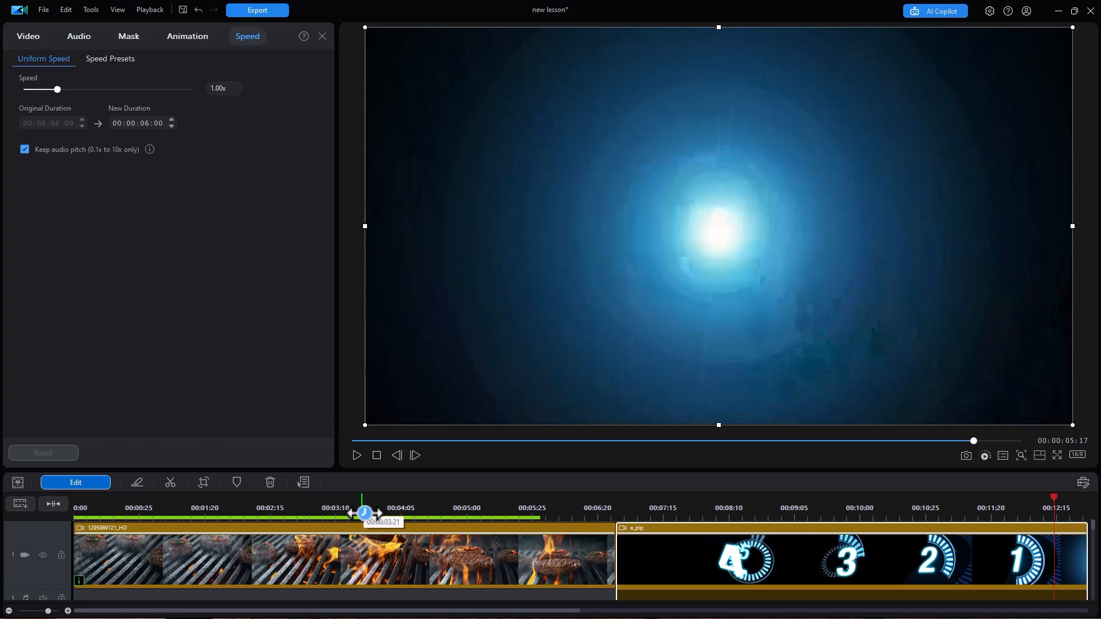
left_click(382, 498)
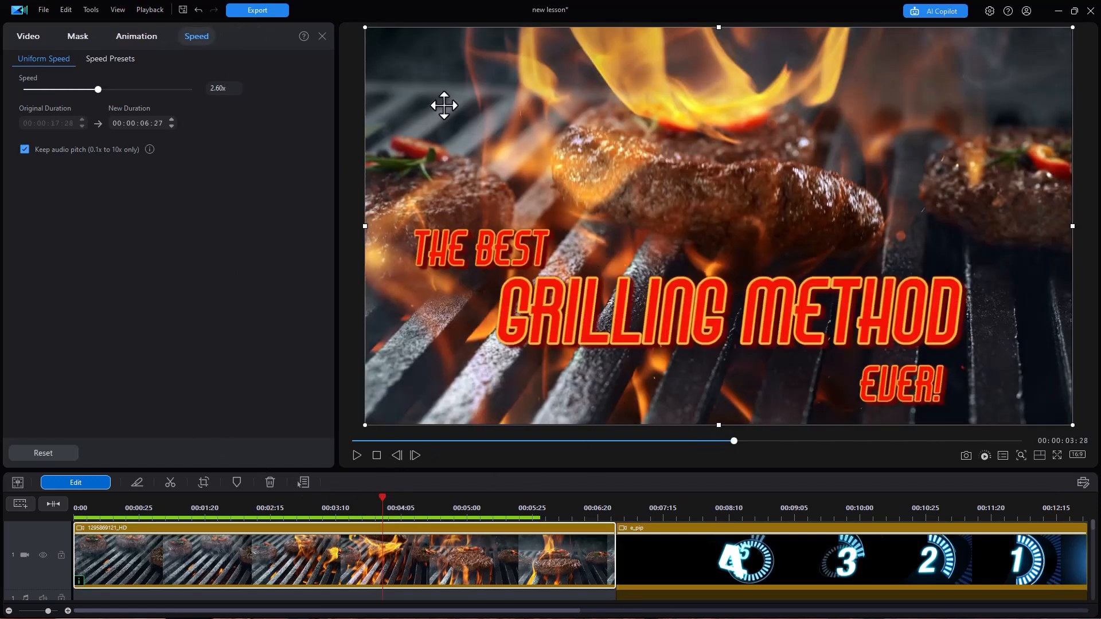
left_click(321, 36)
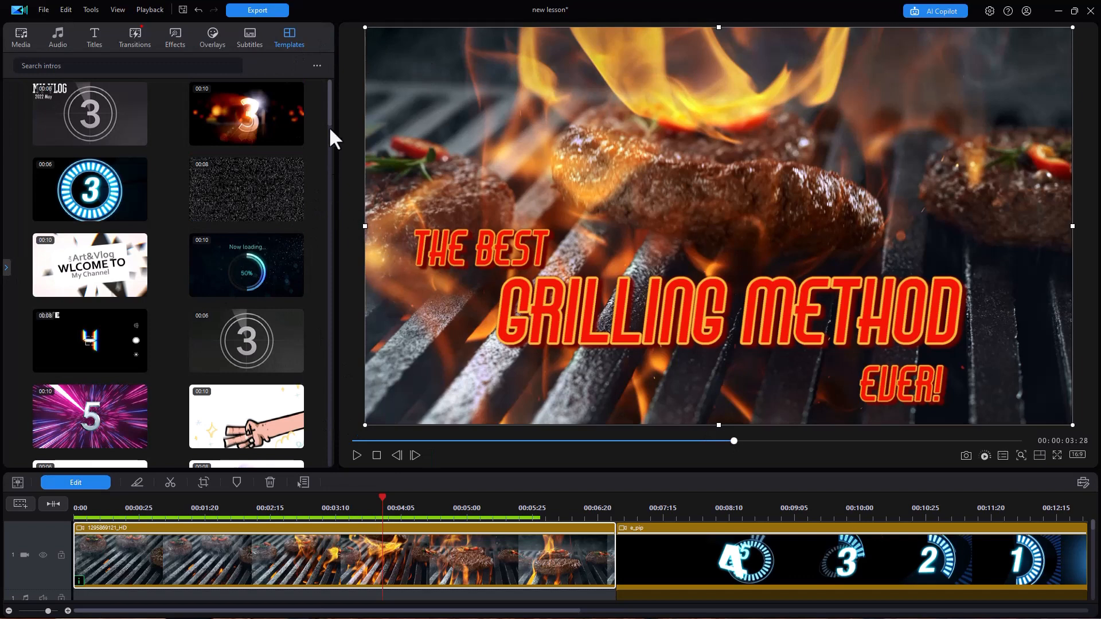
Add the gold "2023 Countdown" intro template after the blue countdown on the timeline without opening the Video Intro Designer
scroll(326, 164, "down", 10)
scroll(319, 162, "down", 5)
left_click_drag(92, 230, 668, 568)
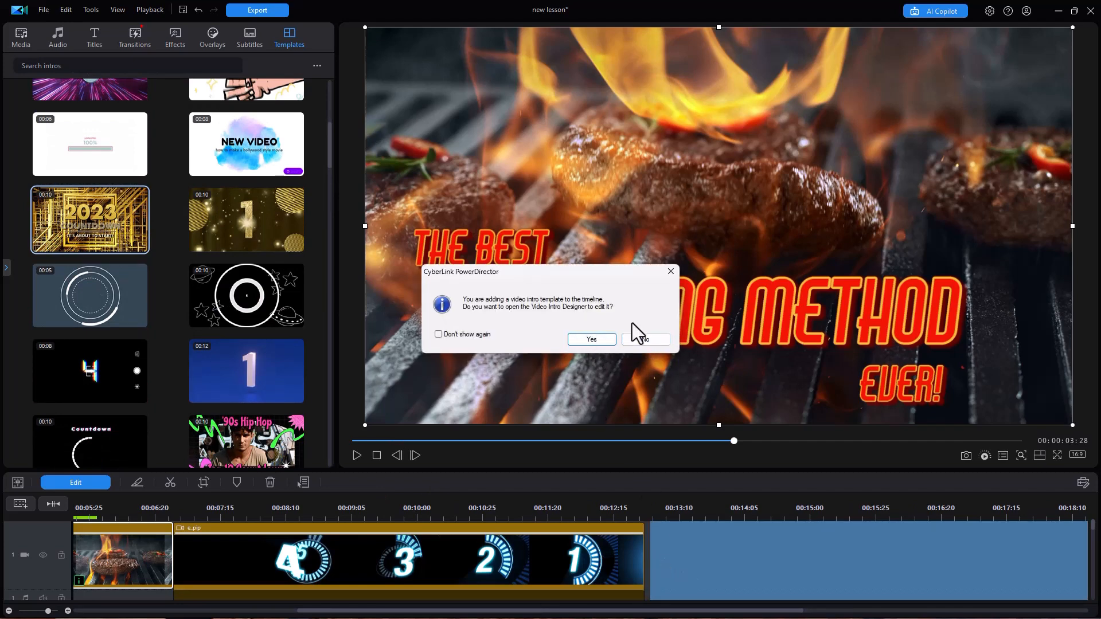
left_click(637, 337)
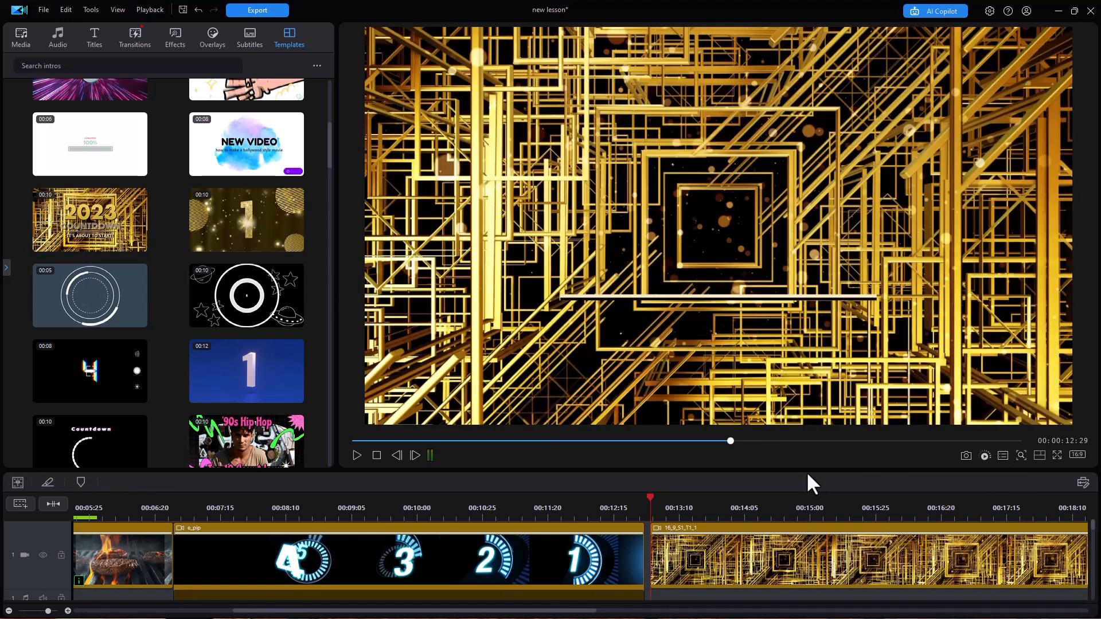
Enlarge the timeline area to show the 2023 template's tracks and view its frames at 00:00:14:09 and 00:00:17:06
left_click_drag(811, 462, 806, 149)
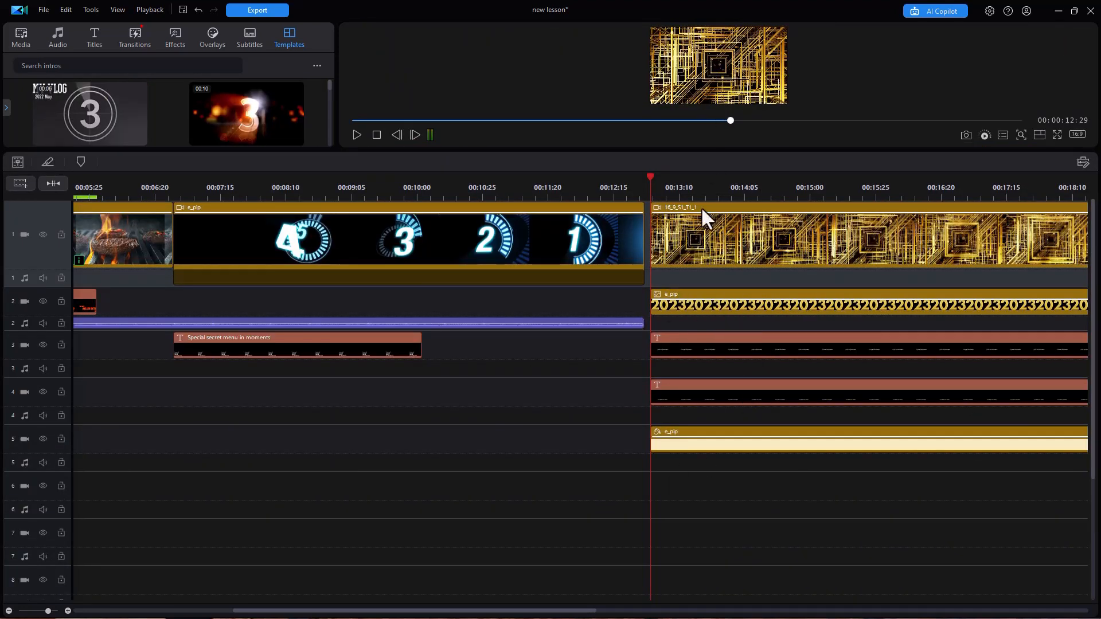
left_click(755, 189)
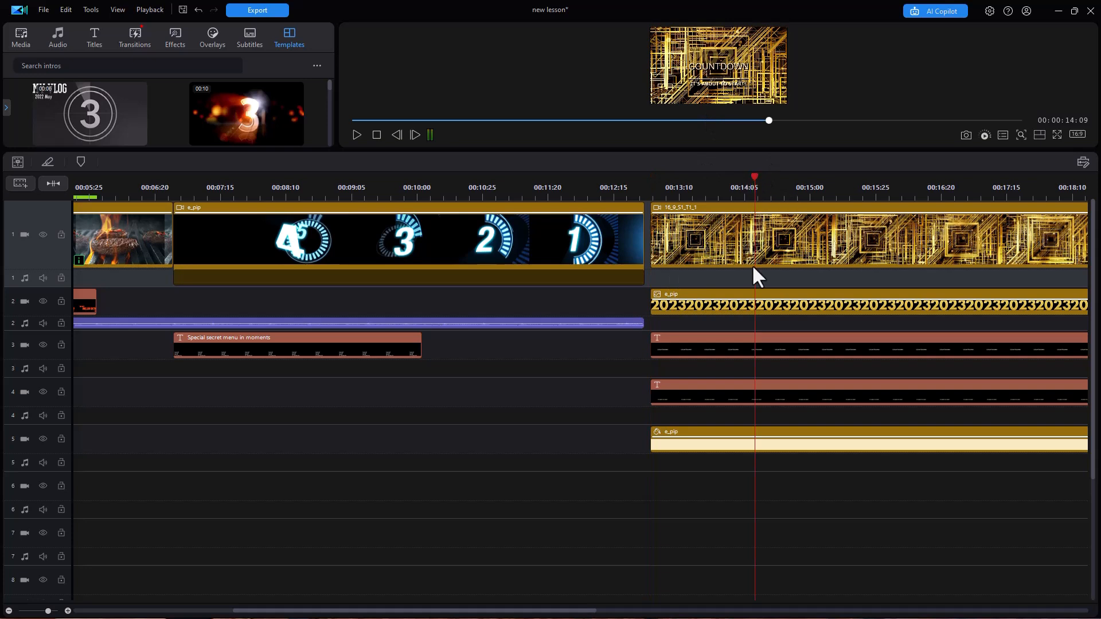
left_click(983, 188)
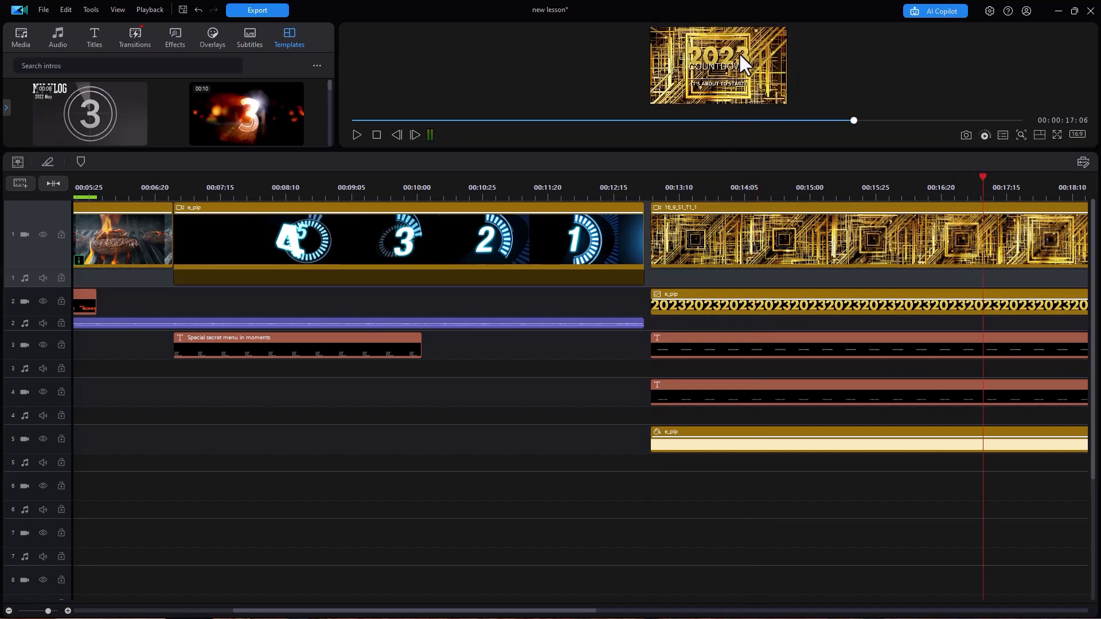
Enlarge the preview area and open the editing settings of the gold 2023 graphic clip on track 2
left_click(695, 301)
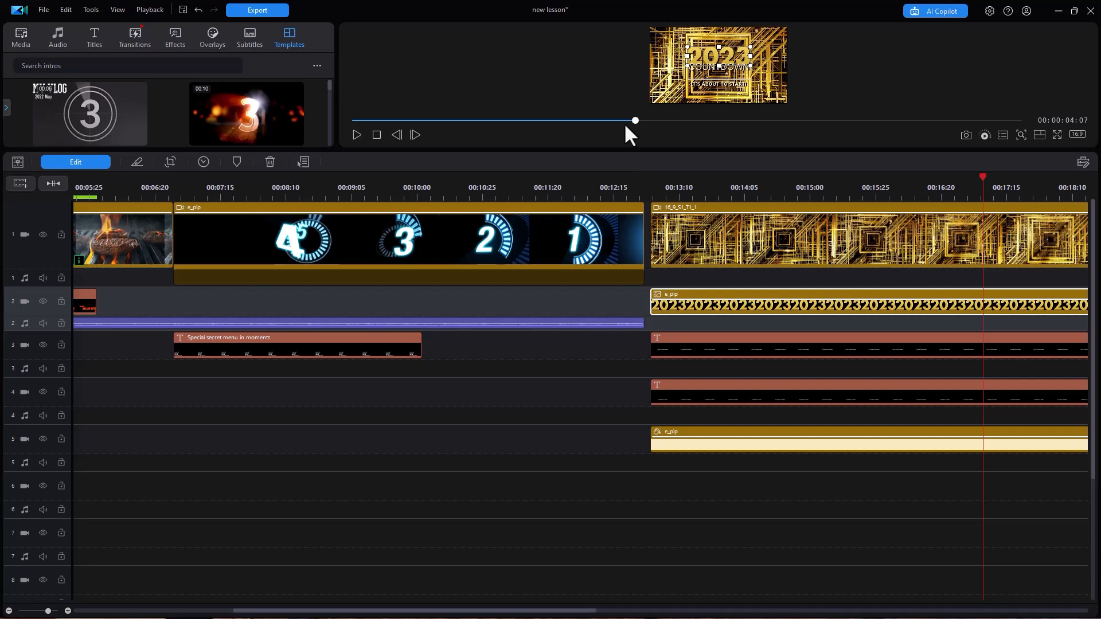
left_click_drag(615, 148, 604, 292)
left_click(714, 123)
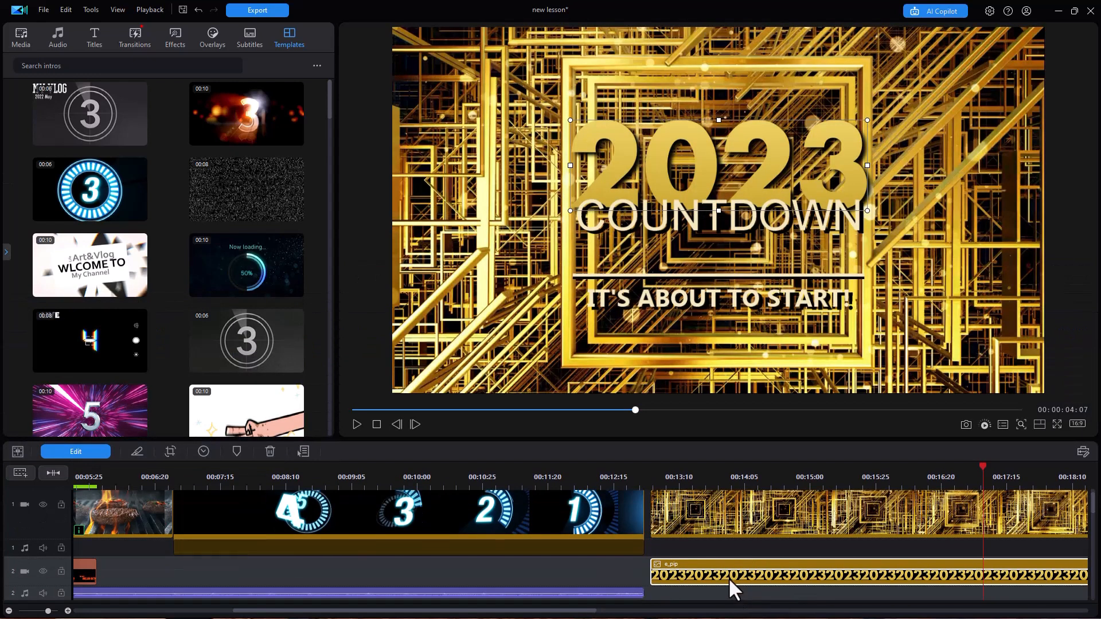
double_click(728, 573)
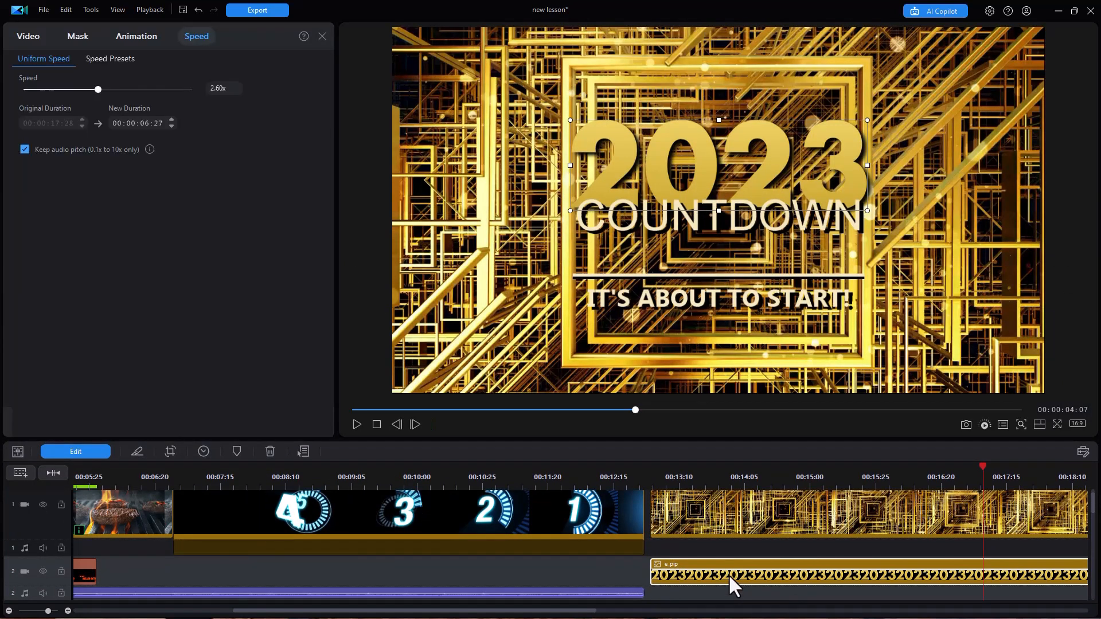
Enable only track 2 and delete the gold 2023 graphic clip from it
right_click(611, 565)
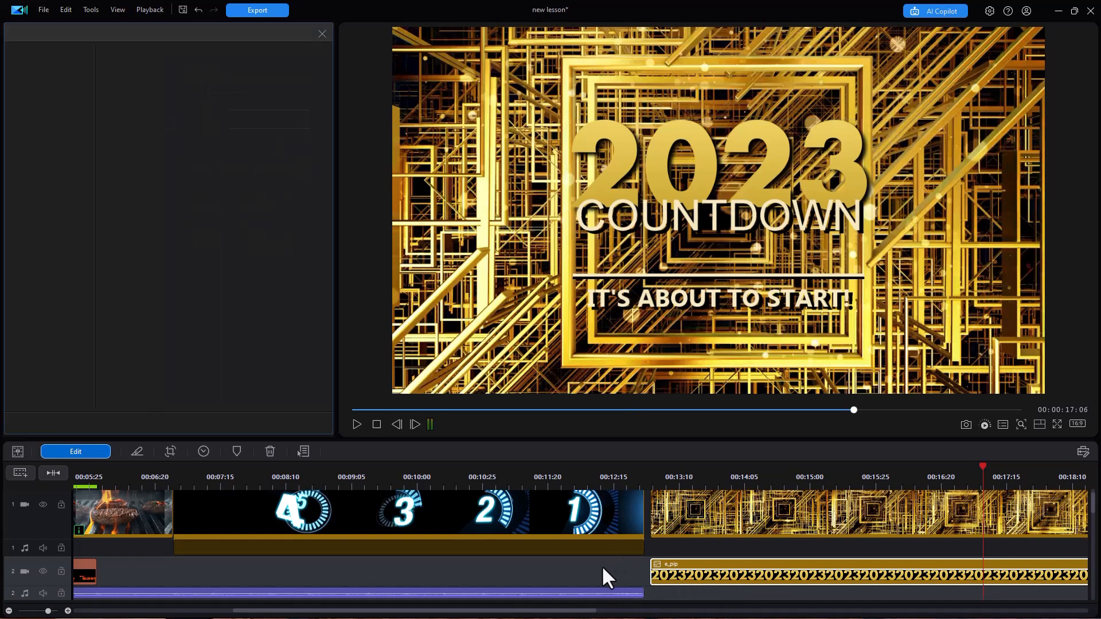
left_click(665, 456)
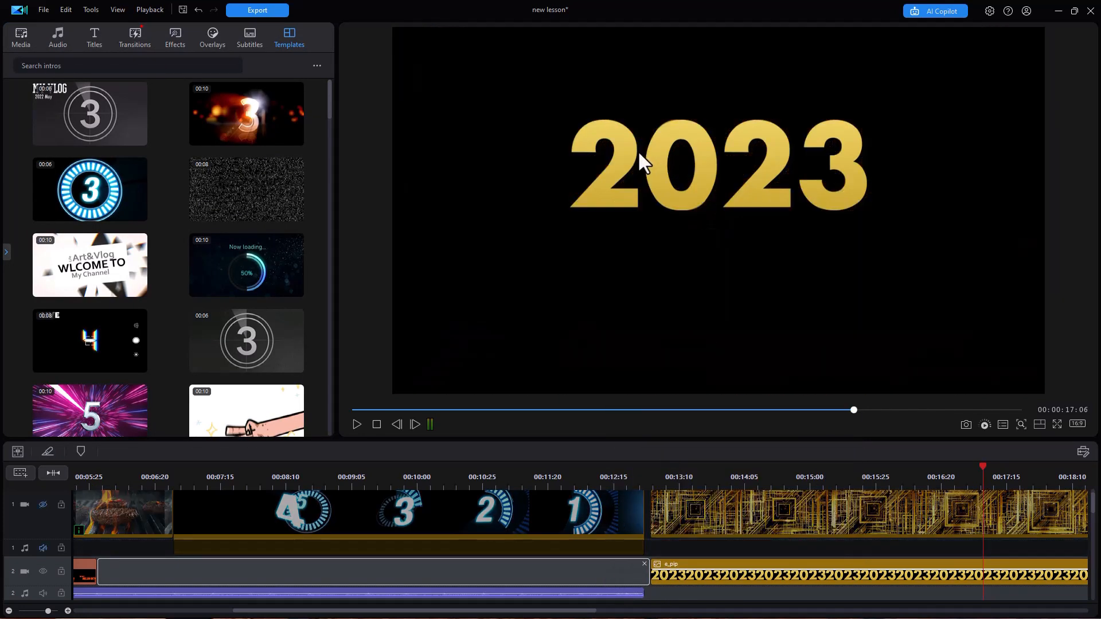
left_click(729, 574)
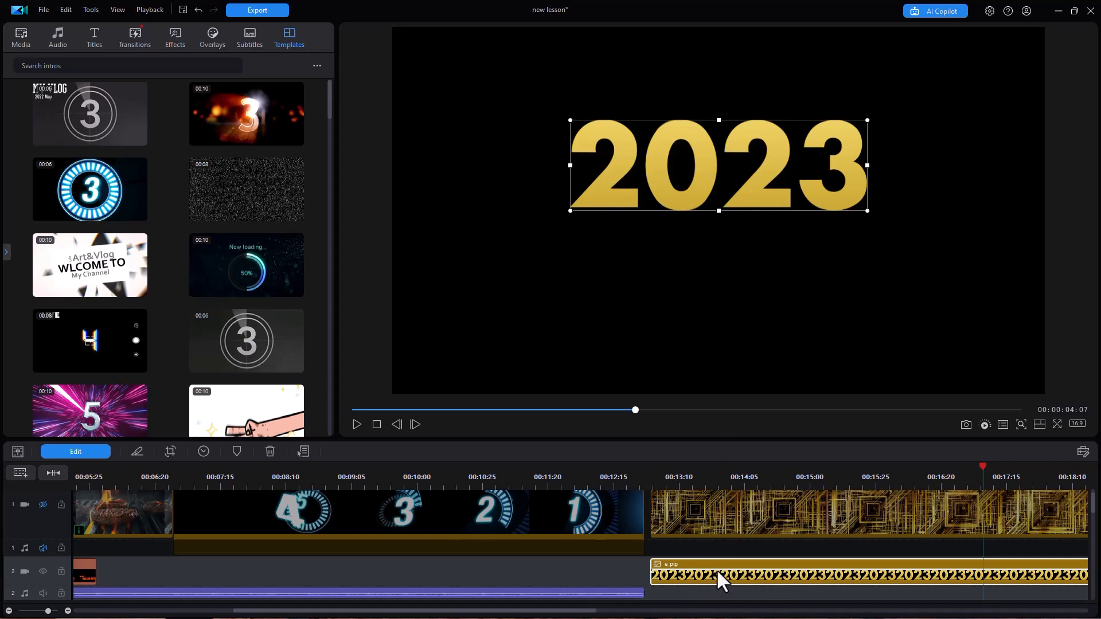
key("Delete")
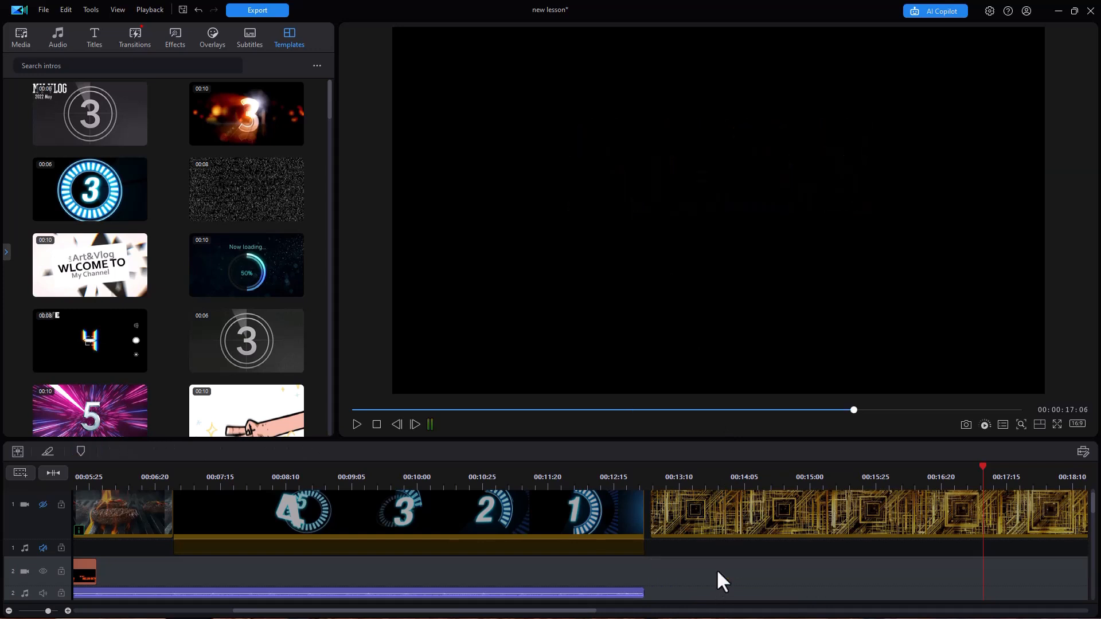
Add the Yellow 13 "BOLD" title to track 2 at the start of the gold template and change its text to 2026
left_click(96, 34)
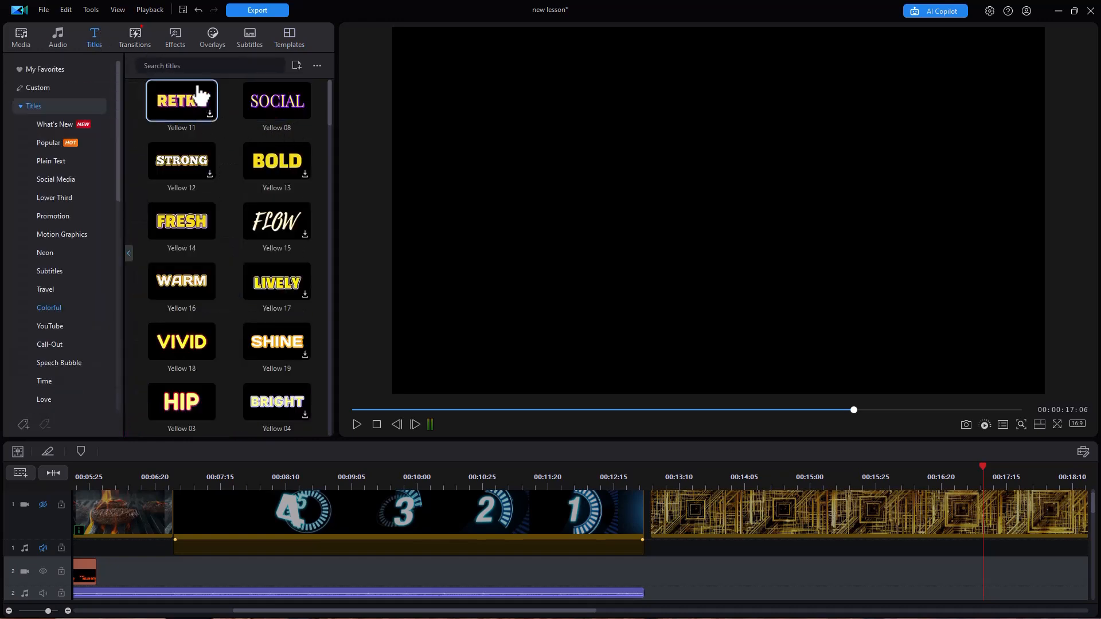
left_click_drag(287, 160, 648, 582)
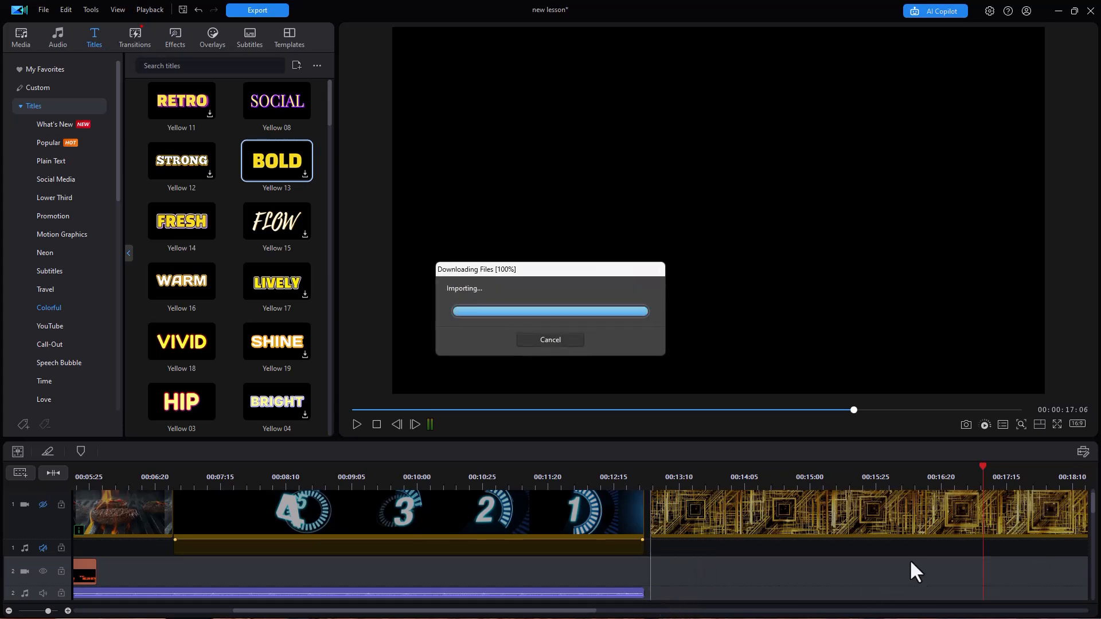
double_click(620, 202)
left_click_drag(501, 202, 978, 223)
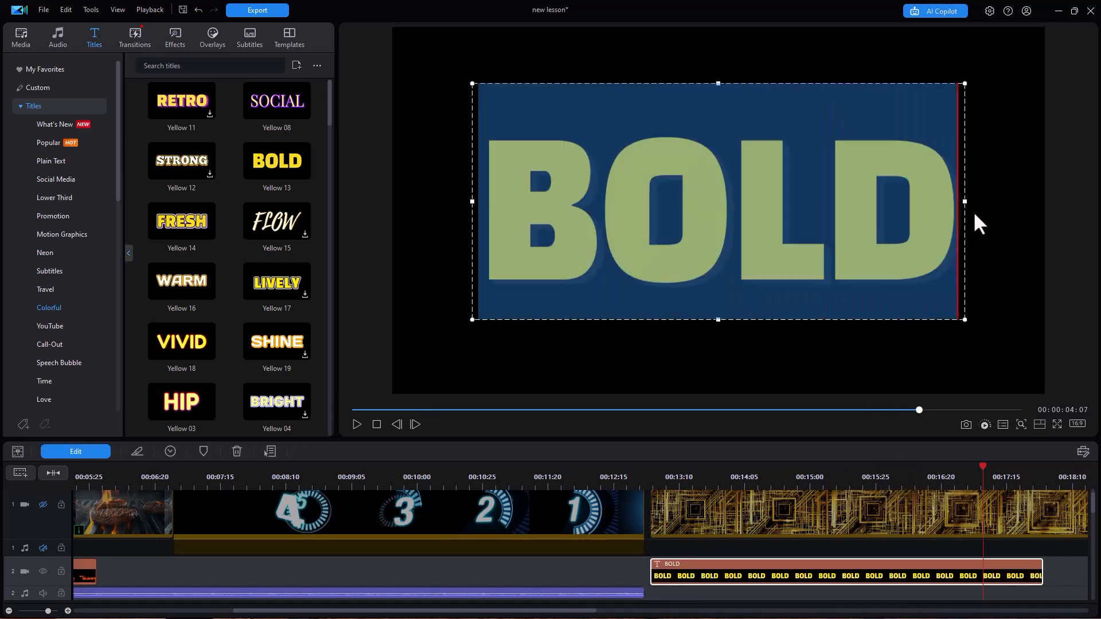
type("2026")
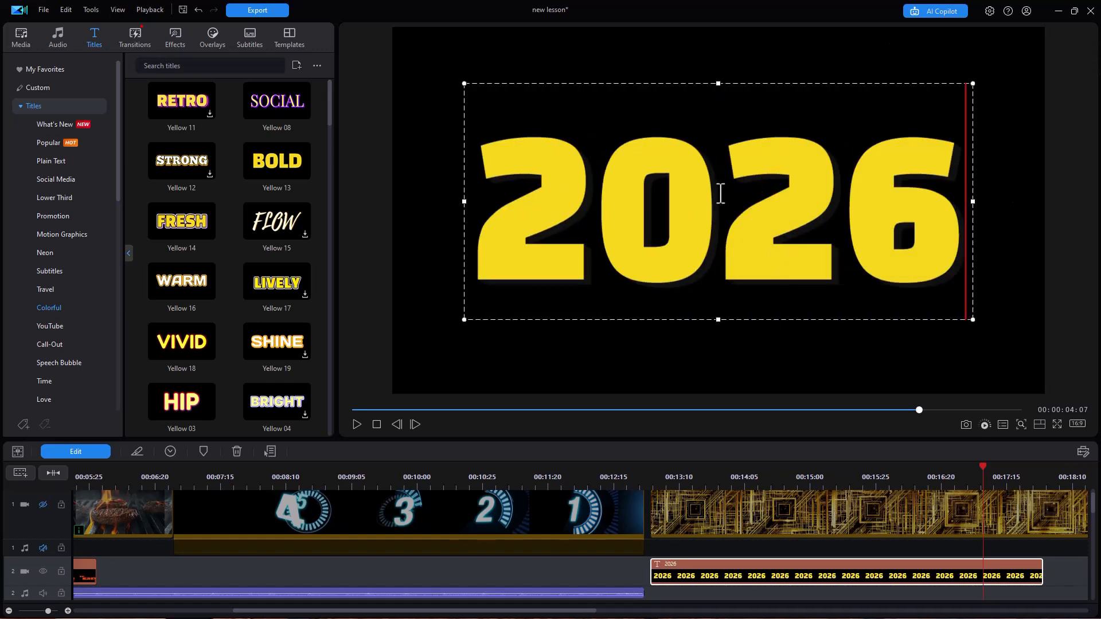
Open the 2026 title in Advanced Title Editing and change its font face from solid to Gradient Color
left_click_drag(519, 199, 975, 198)
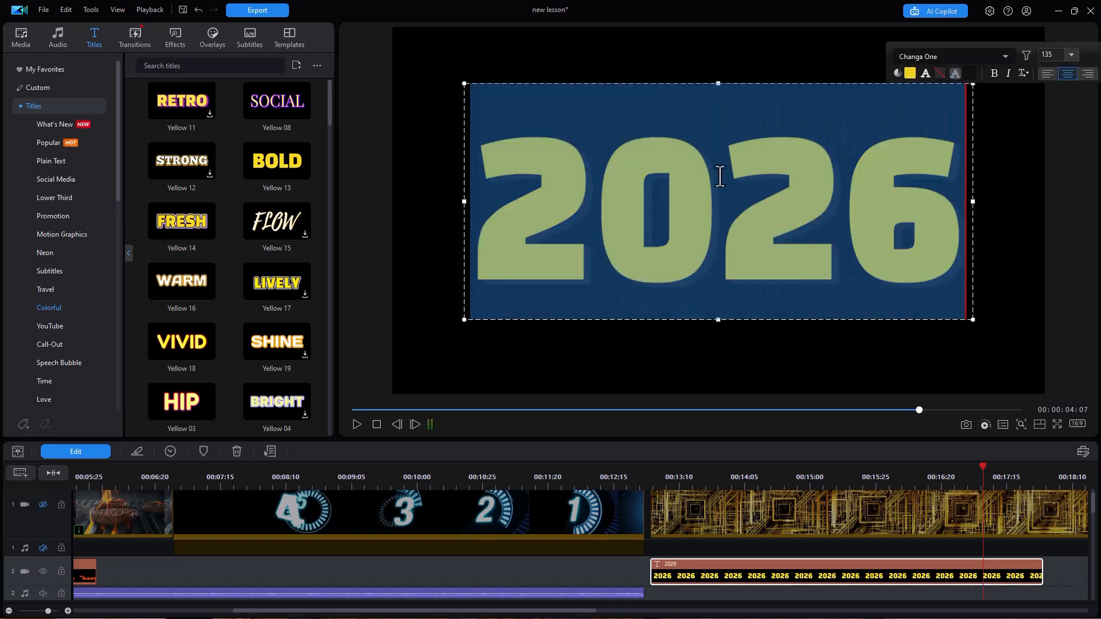
left_click(77, 452)
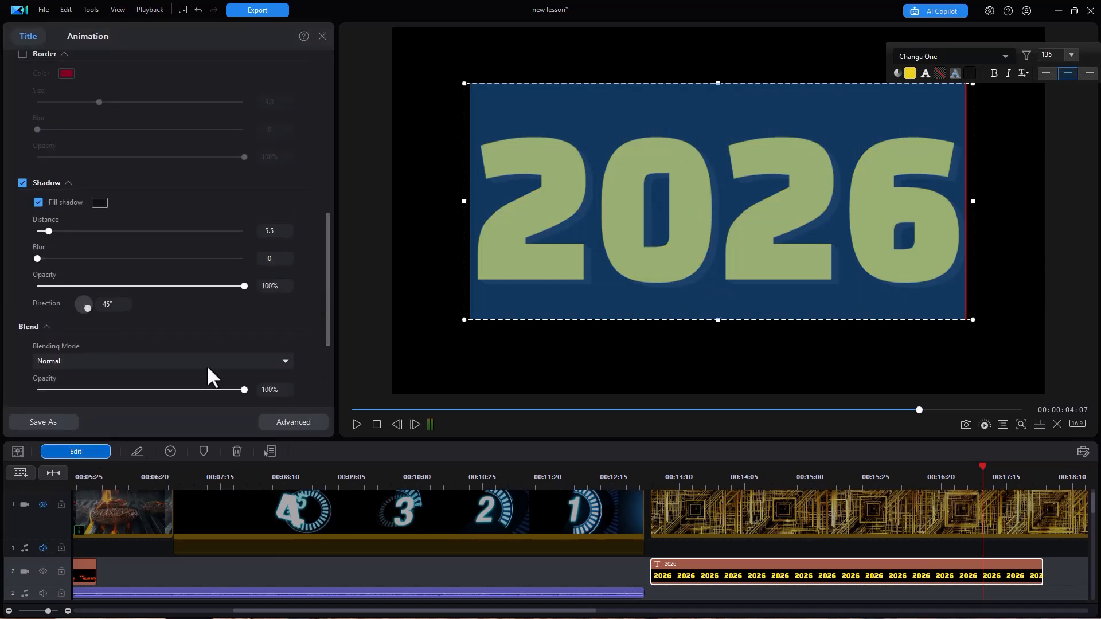
left_click(293, 425)
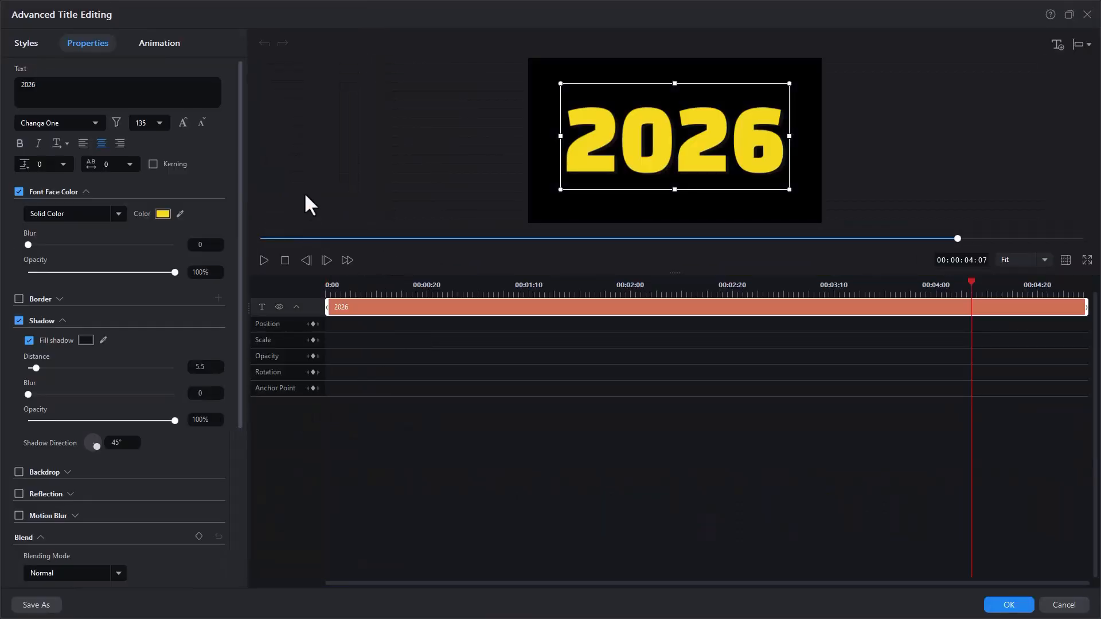
left_click(116, 213)
left_click(91, 235)
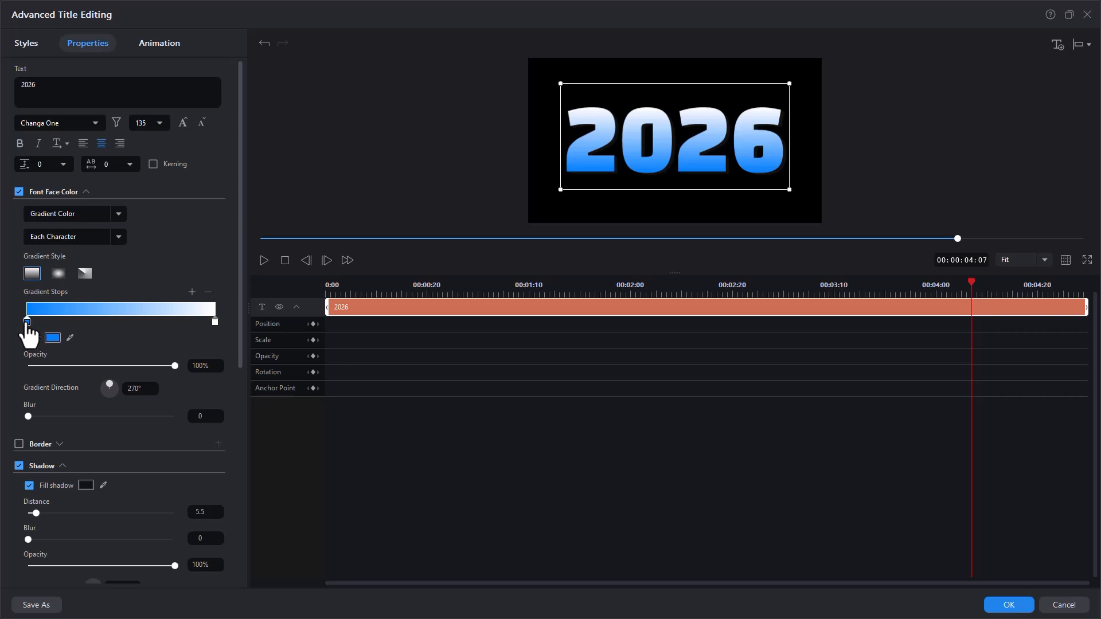
Set the first gradient stop of the 2026 title to the muted gold #E7D04E
left_click(57, 334)
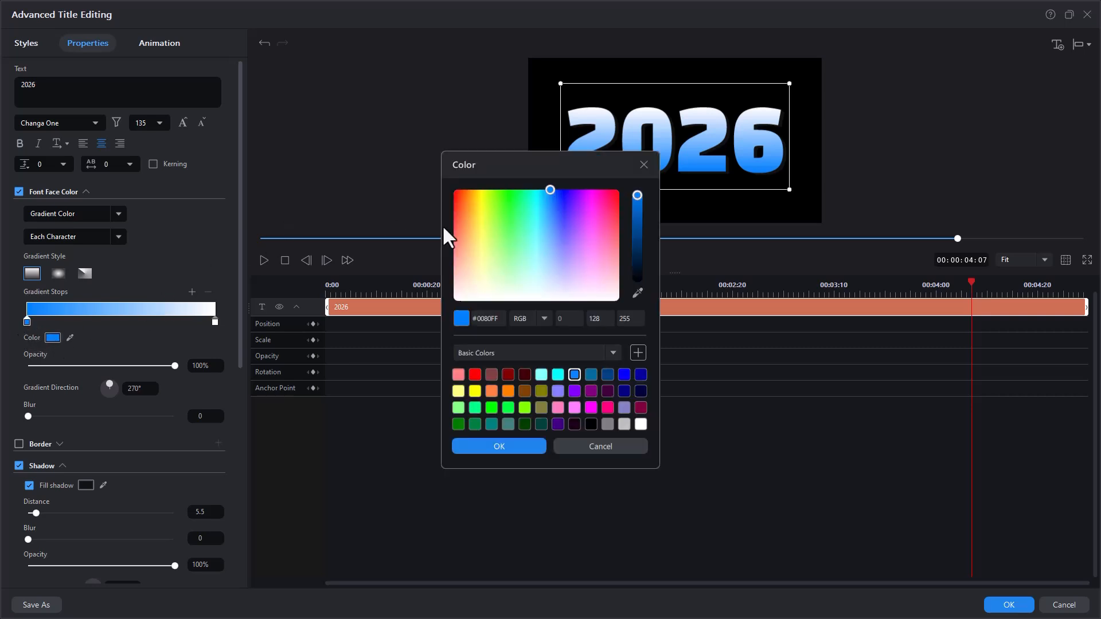
left_click(485, 246)
left_click(487, 216)
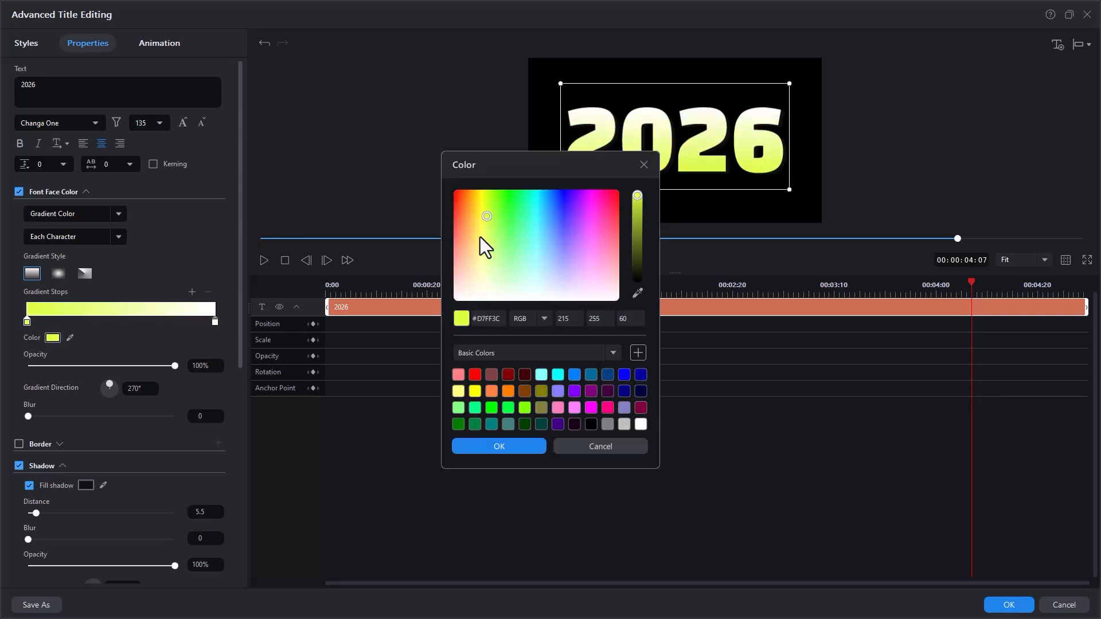
left_click(477, 228)
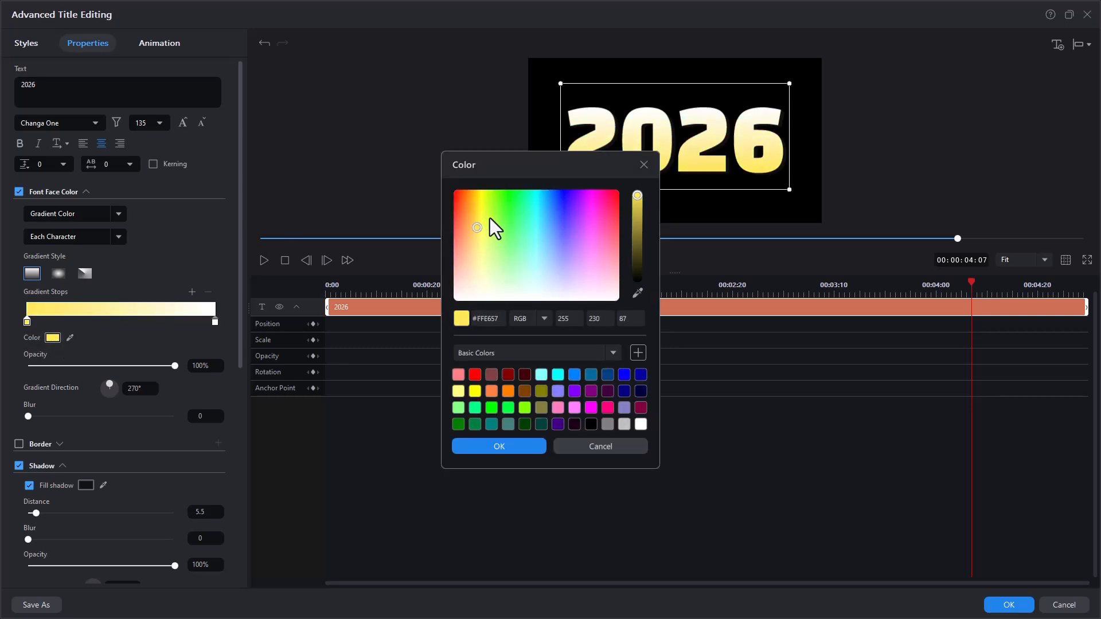
left_click(638, 204)
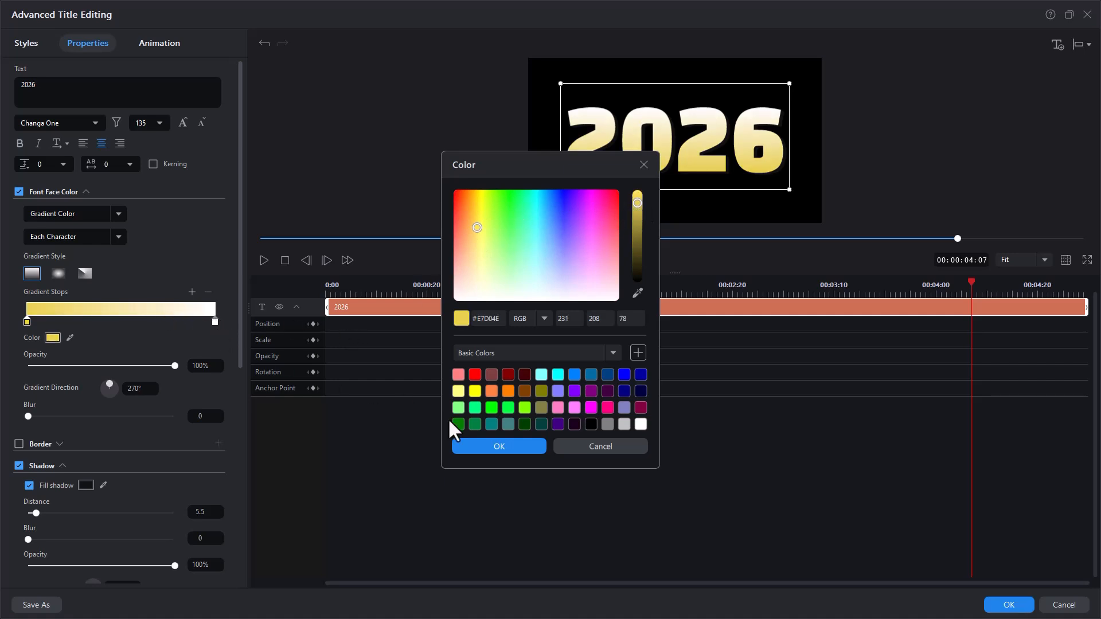
left_click(484, 447)
Set the second gradient stop of the 2026 title to the darker gold #B8AD3A
double_click(215, 322)
left_click(475, 225)
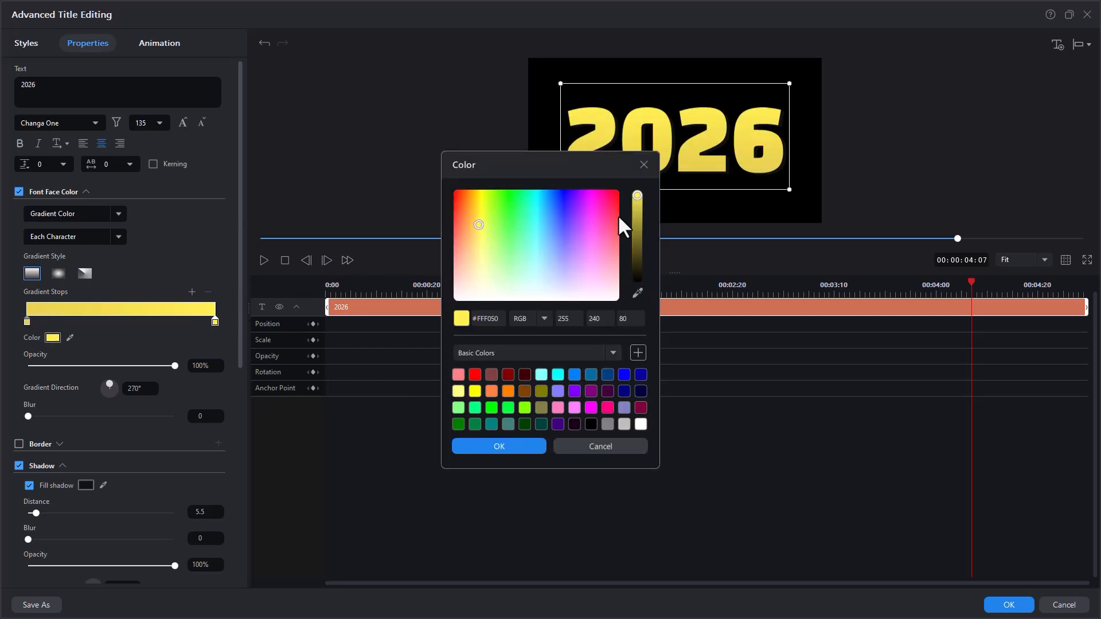
left_click_drag(641, 200, 641, 219)
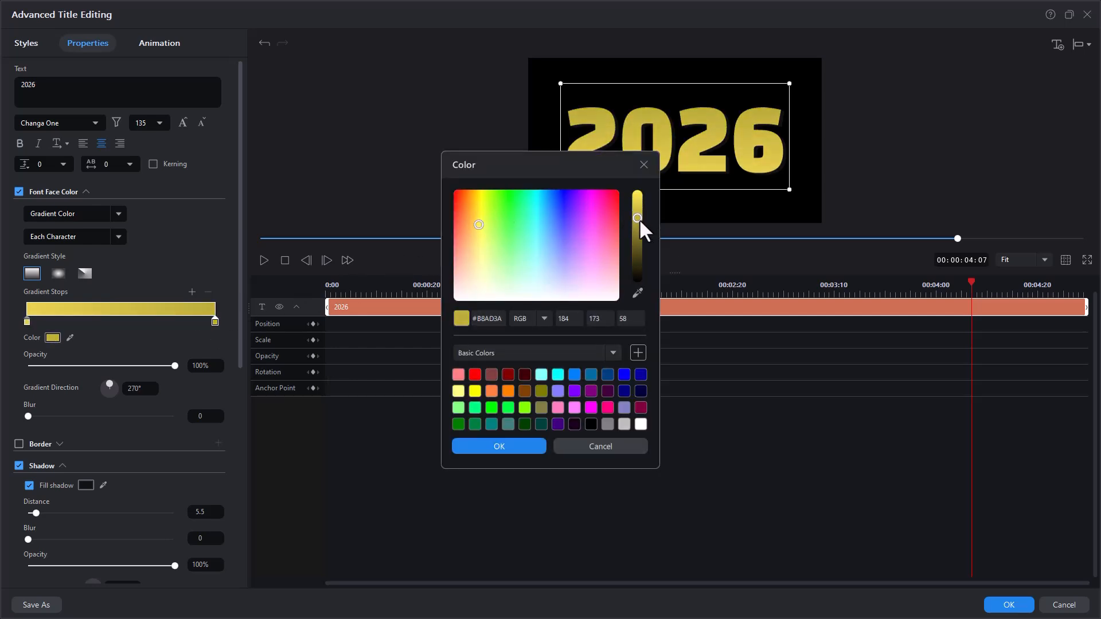
left_click(499, 447)
Change the 2026 title's font to Impact and apply the advanced title edits
left_click(43, 122)
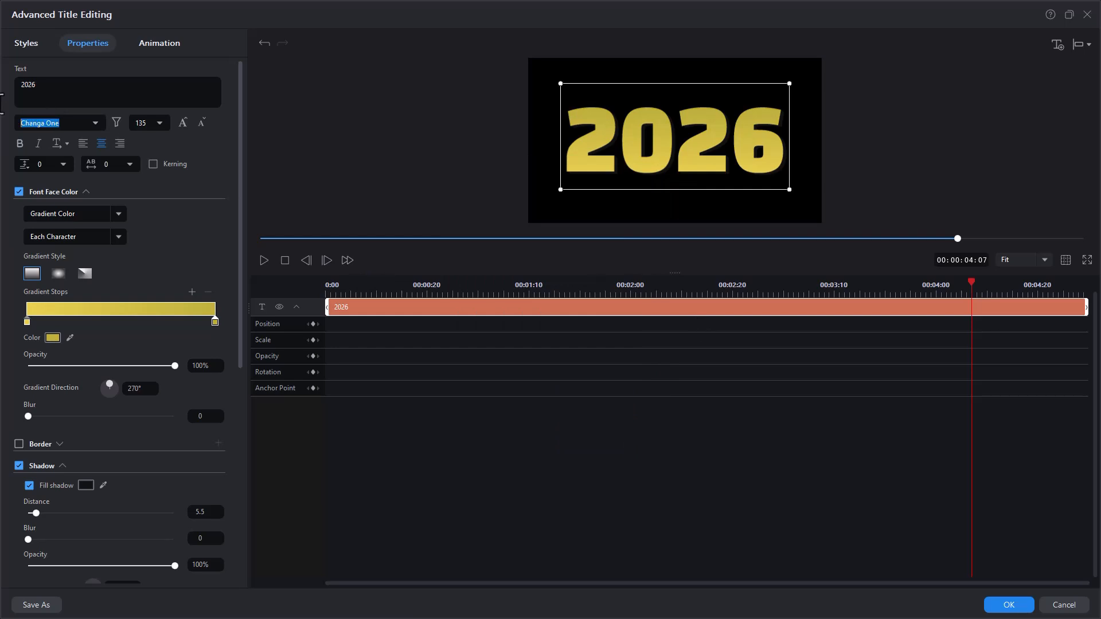
left_click(457, 319)
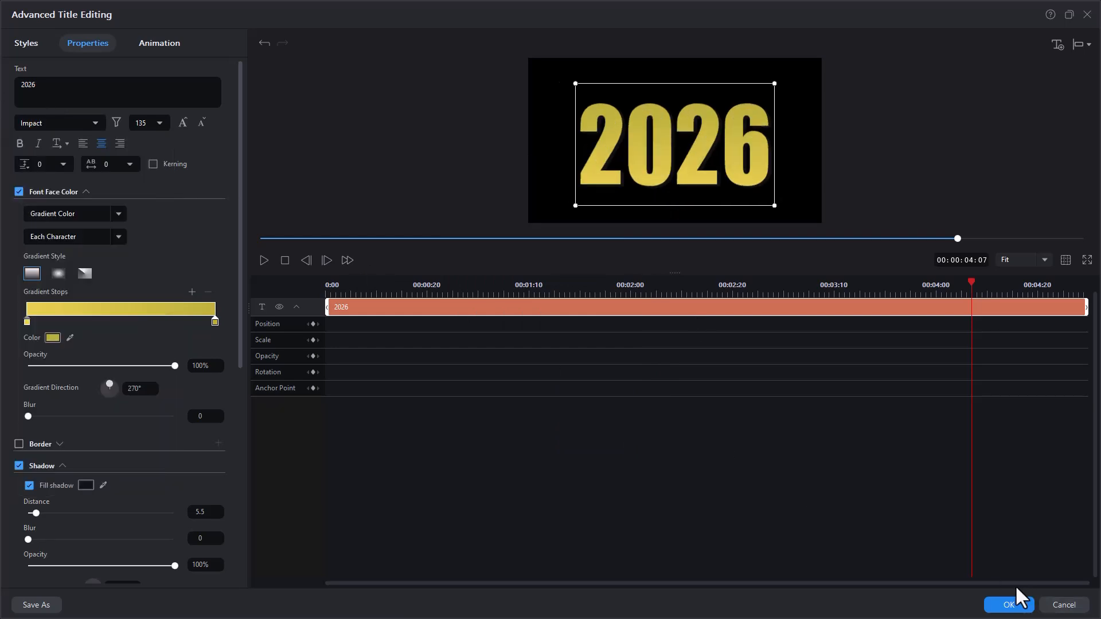
left_click(1004, 603)
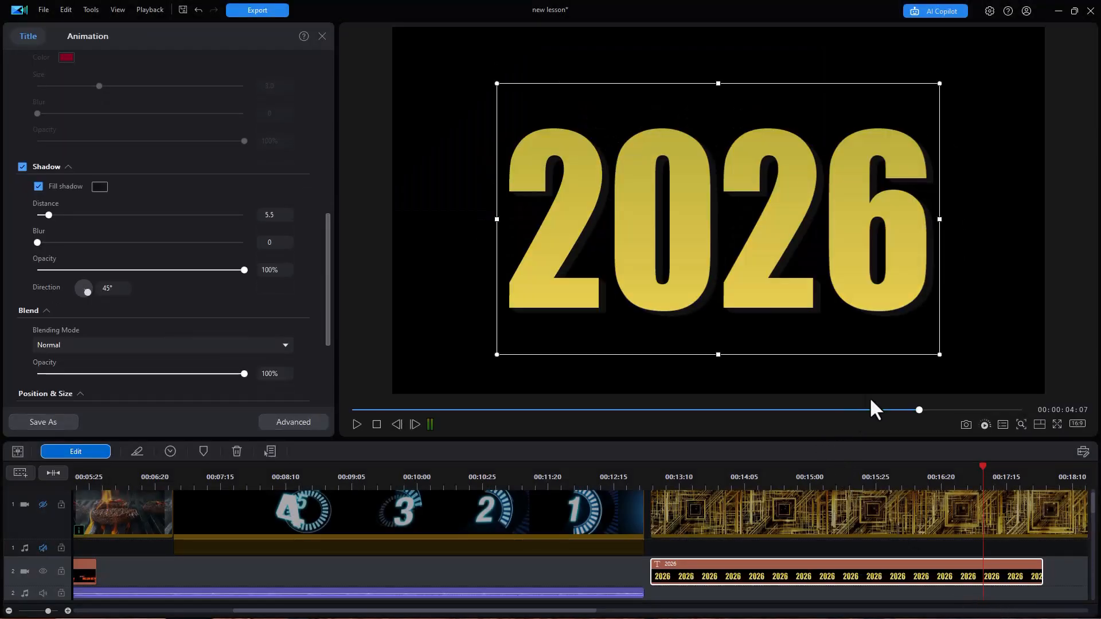
Apply the Fade in-animation to the 2026 title and re-enable all timeline tracks
left_click(660, 478)
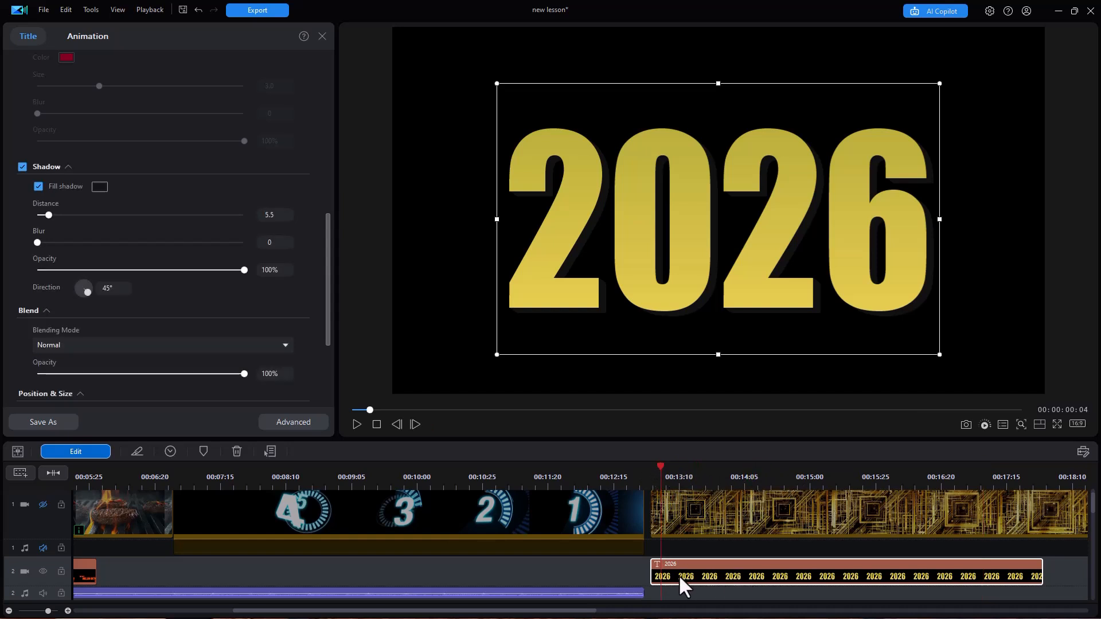
left_click_drag(659, 575, 751, 590)
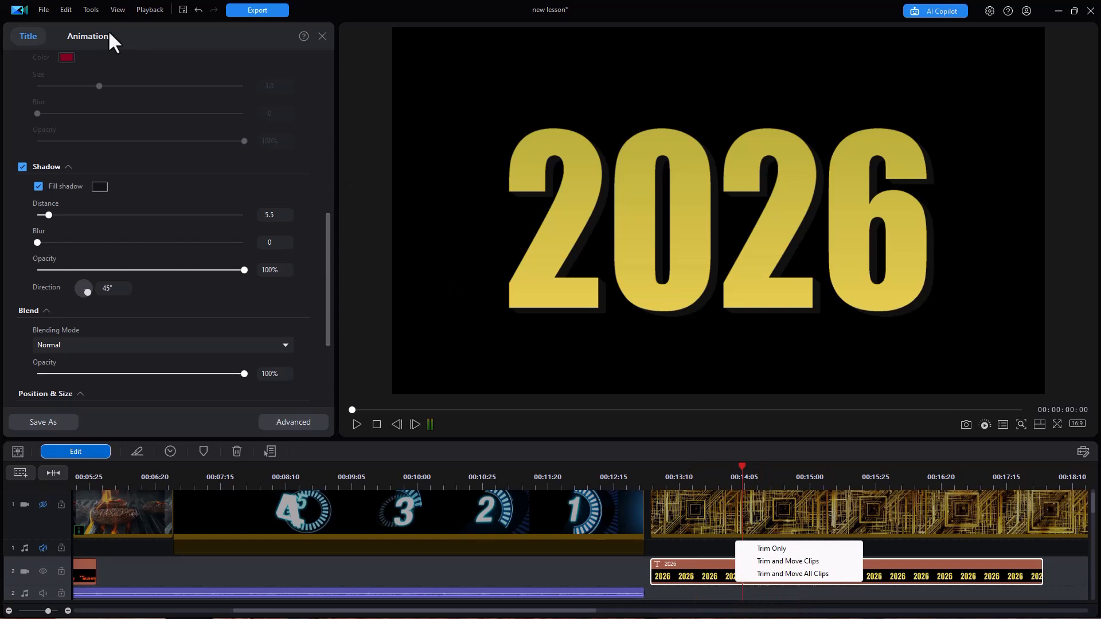
left_click(95, 36)
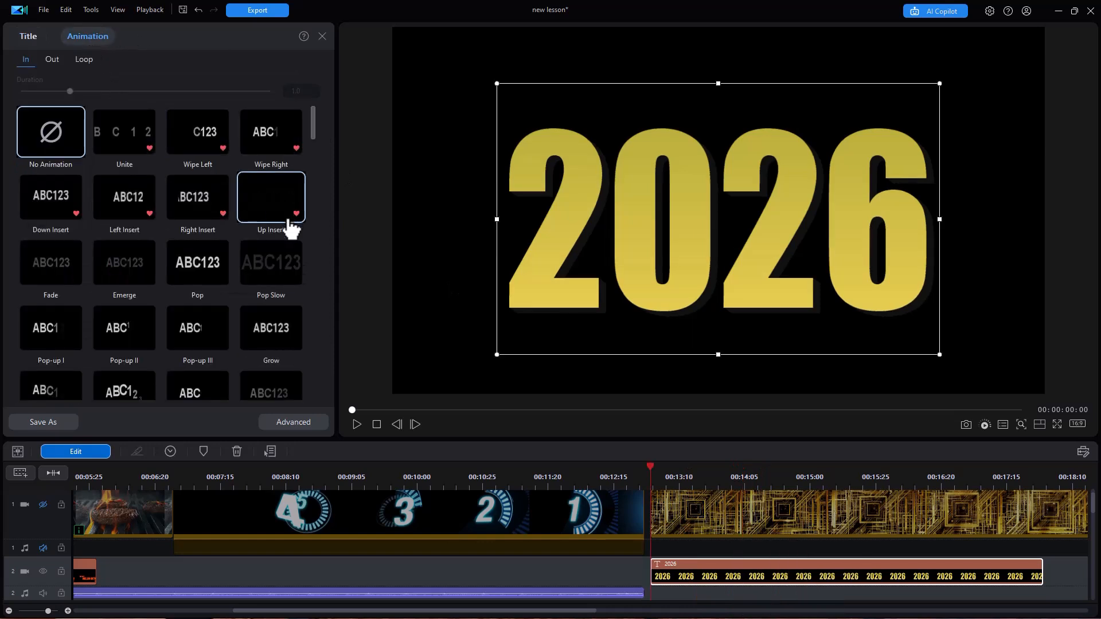
left_click(50, 262)
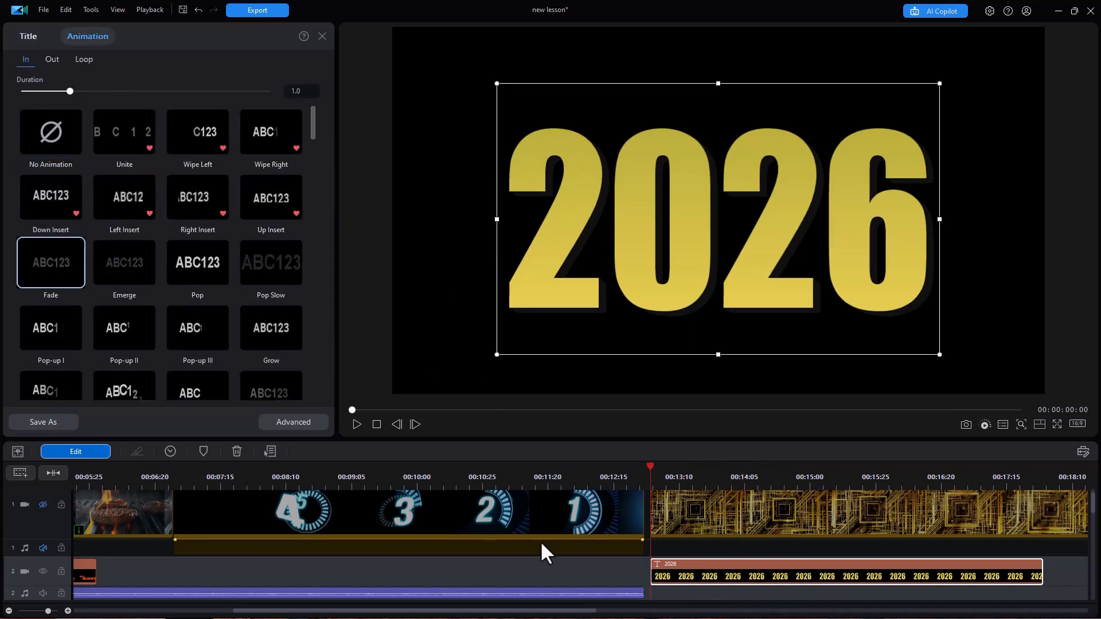
right_click(567, 566)
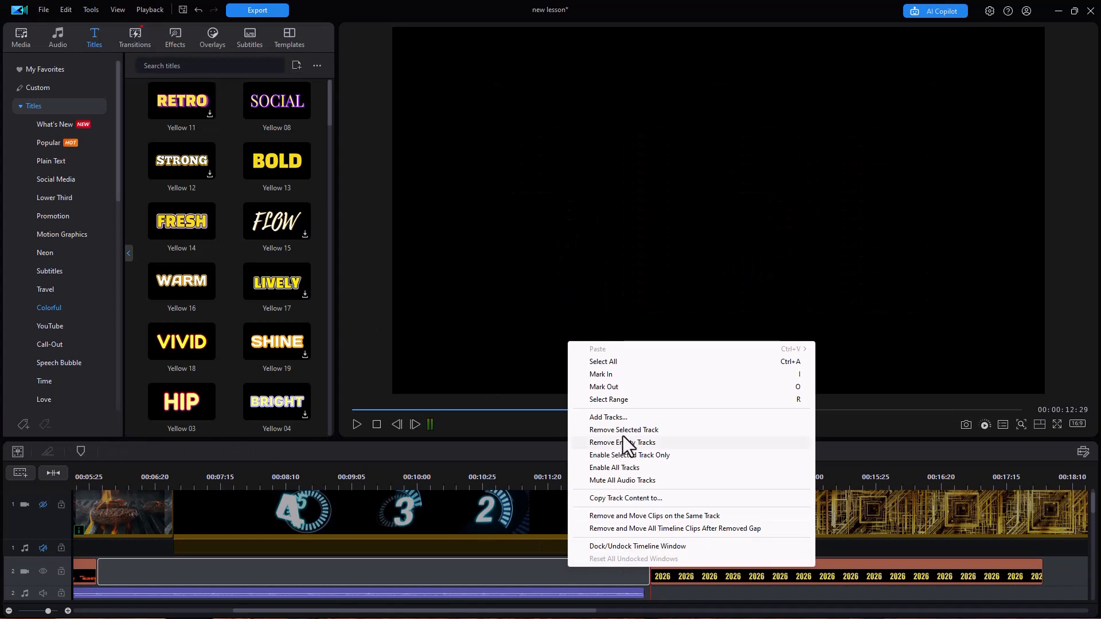
left_click(617, 467)
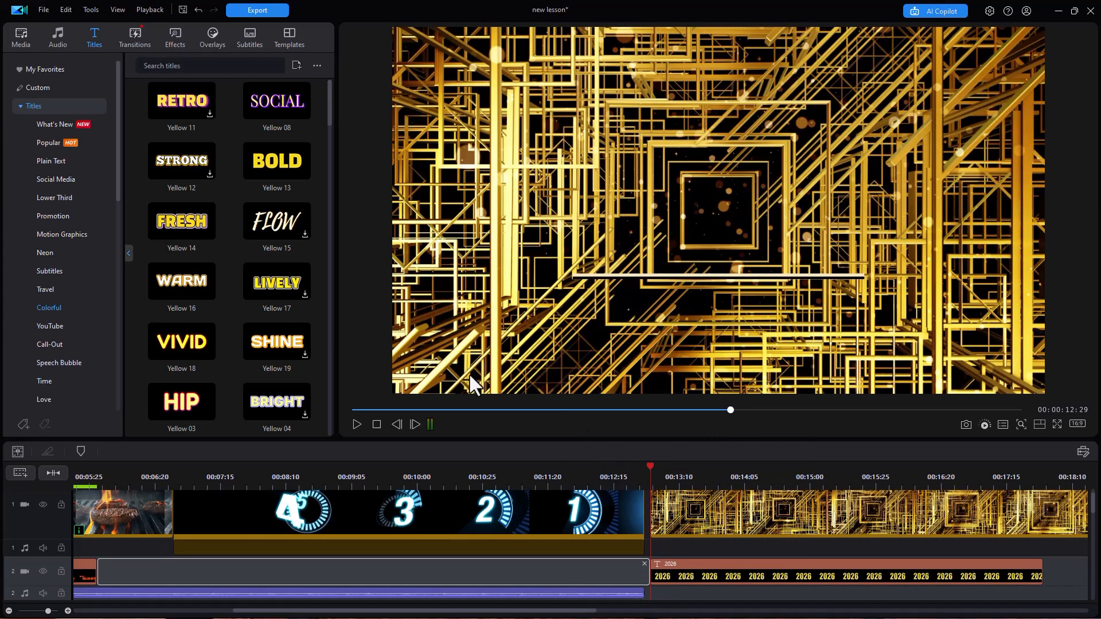
Play the promo from the beginning through the blue countdown and the 2026 intro
left_click_drag(731, 408, 344, 413)
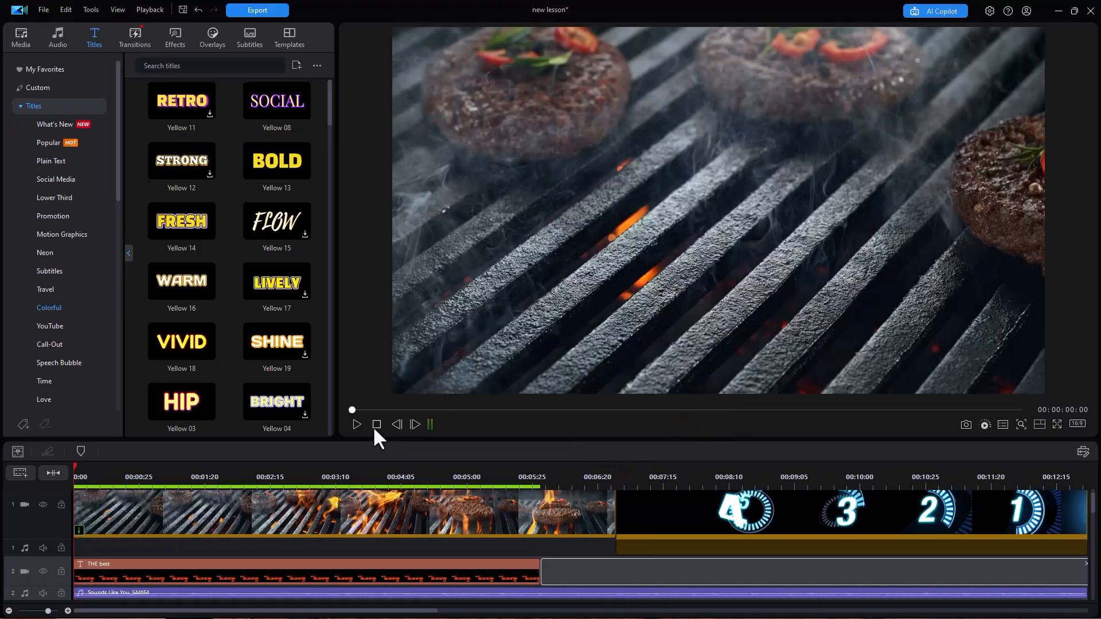
left_click(356, 426)
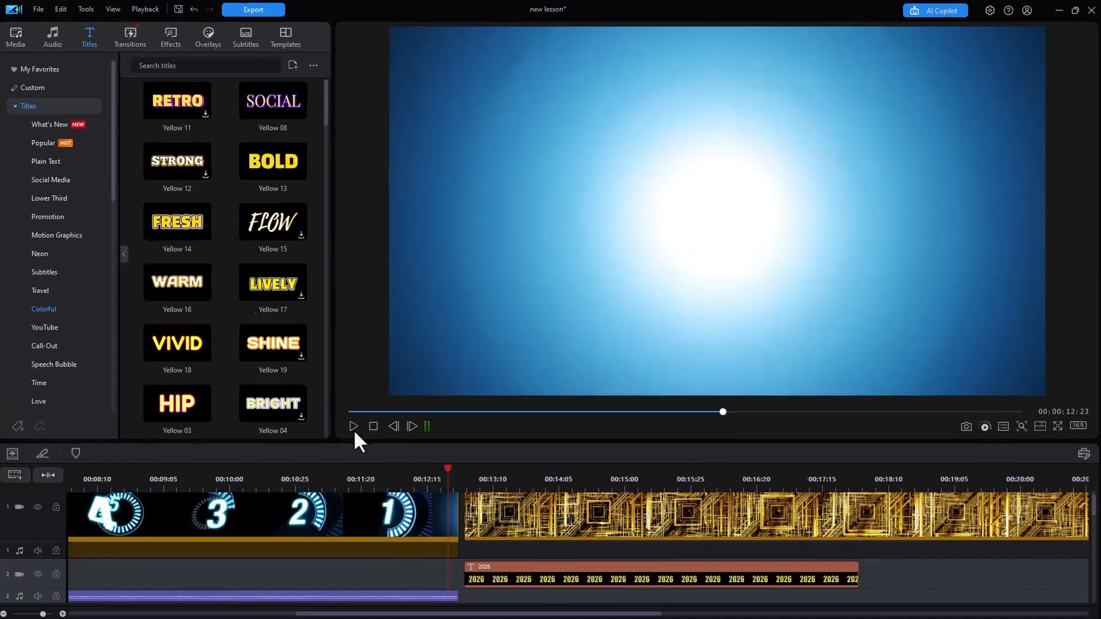
left_click(353, 428)
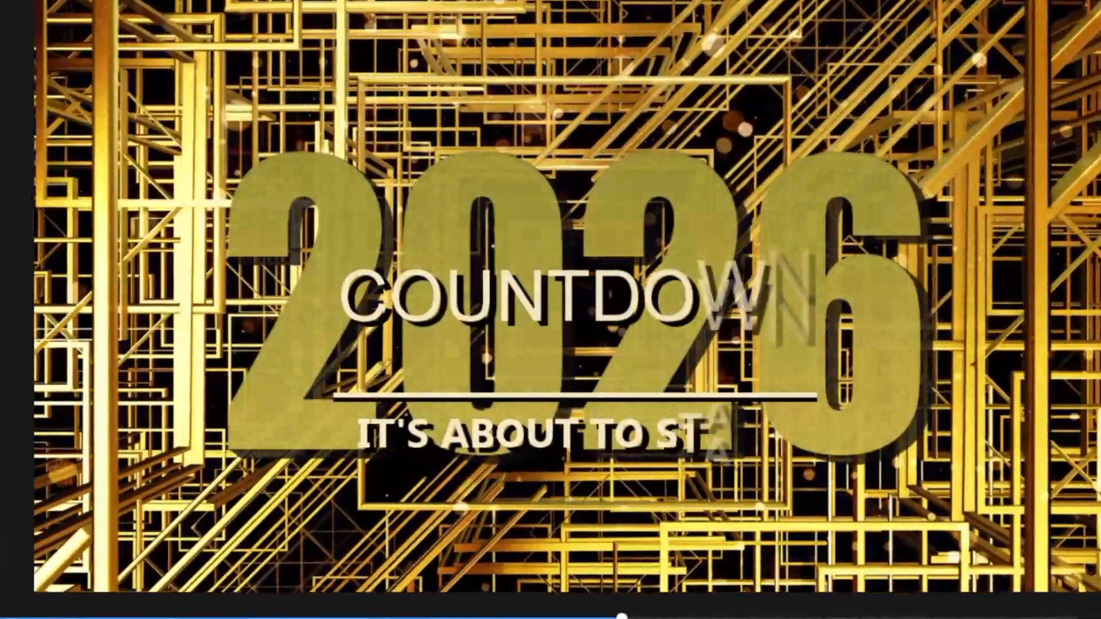